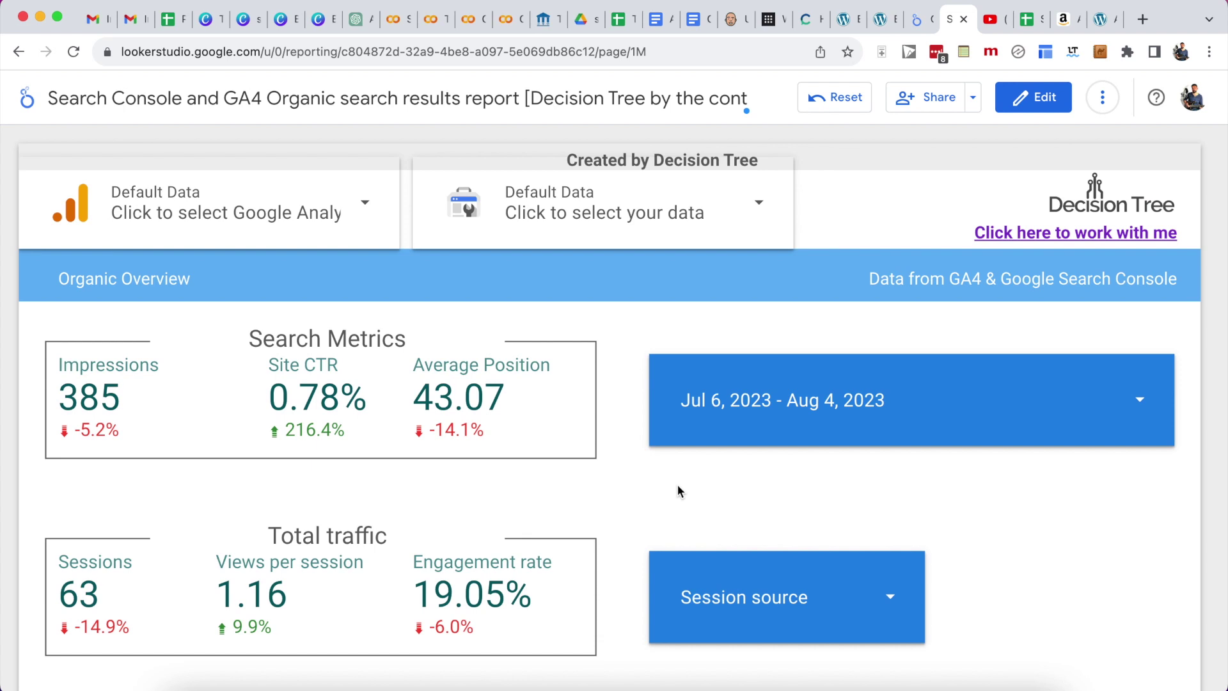
Scroll past Sessions per channel to the keyword optimization table listing 28 queries
scroll(678, 491, "down", 10)
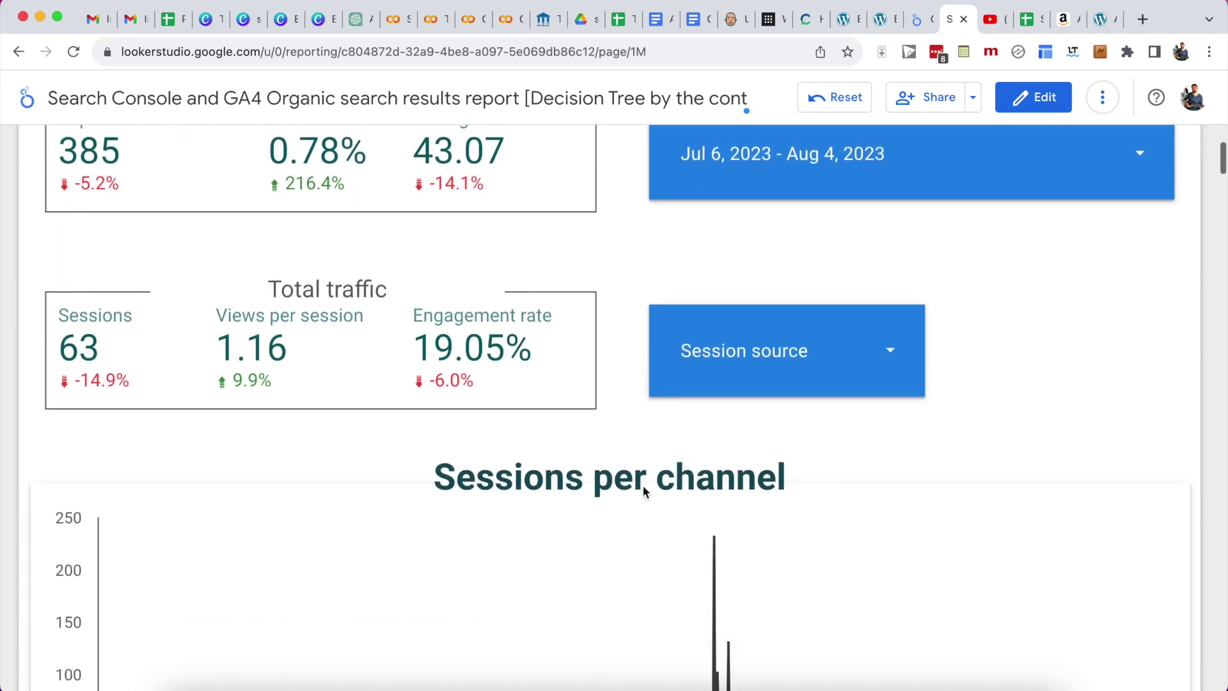
mouse_move(700, 369)
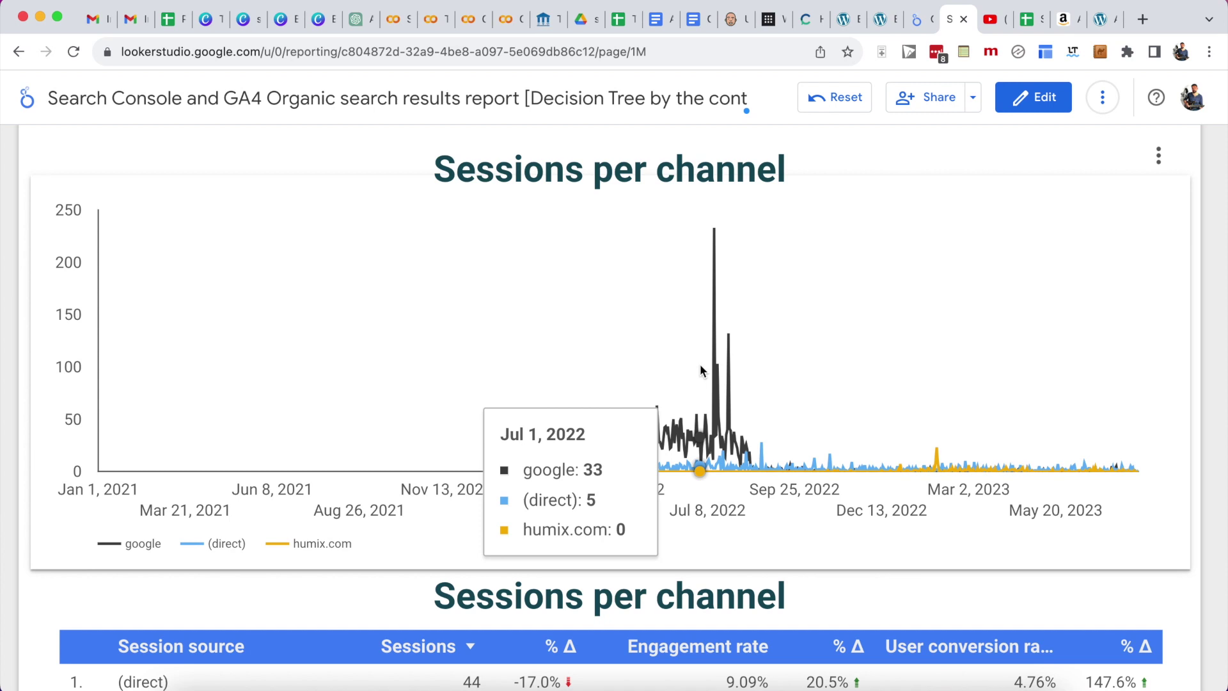
scroll(700, 363, "down", 15)
scroll(699, 363, "down", 20)
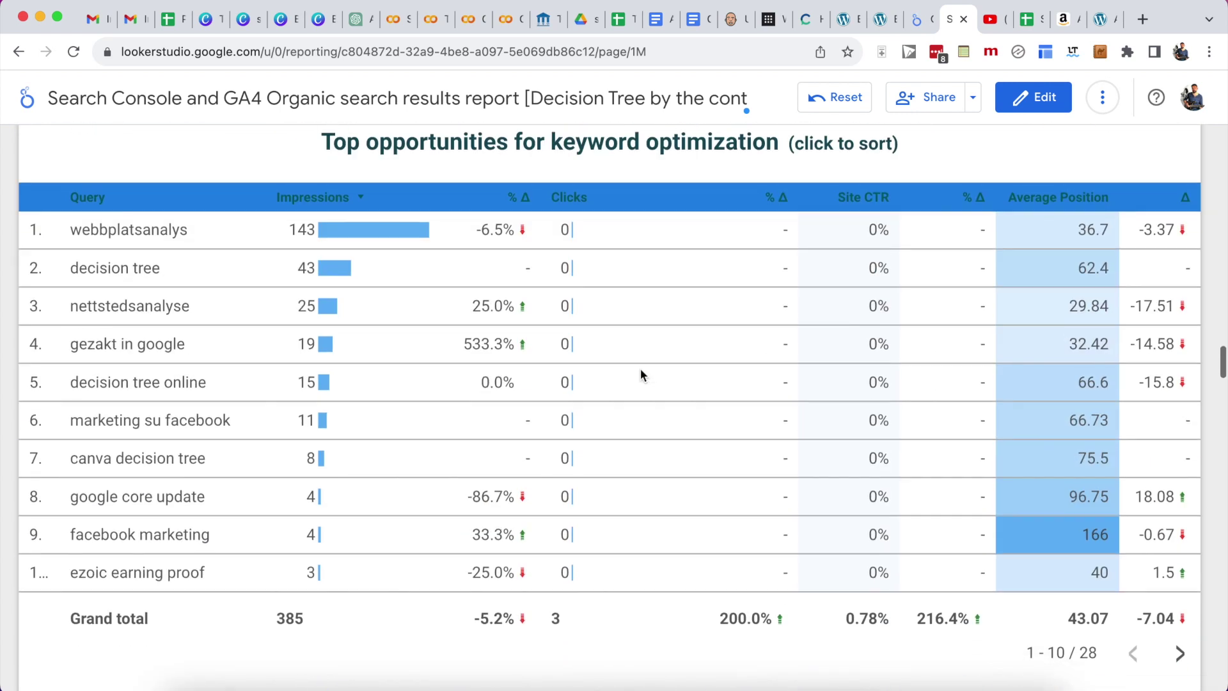
scroll(641, 375, "down", 1)
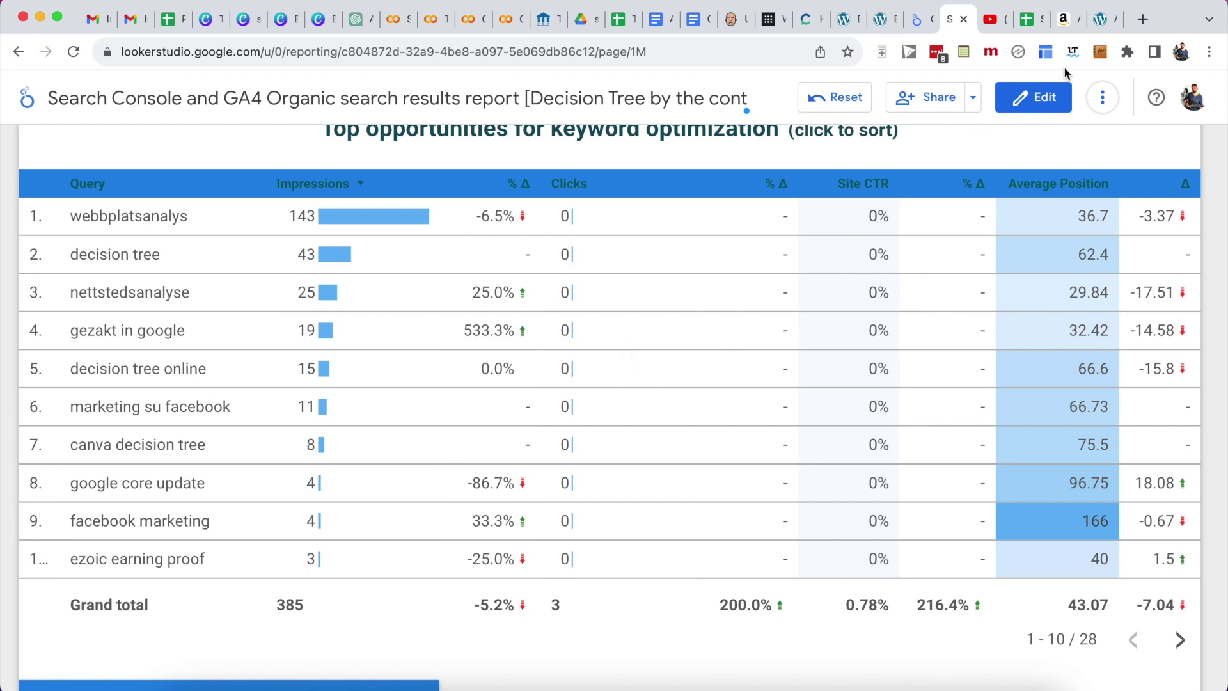
Enter edit mode and preview the Search Console connector, cancelling without adding data
left_click(1044, 90)
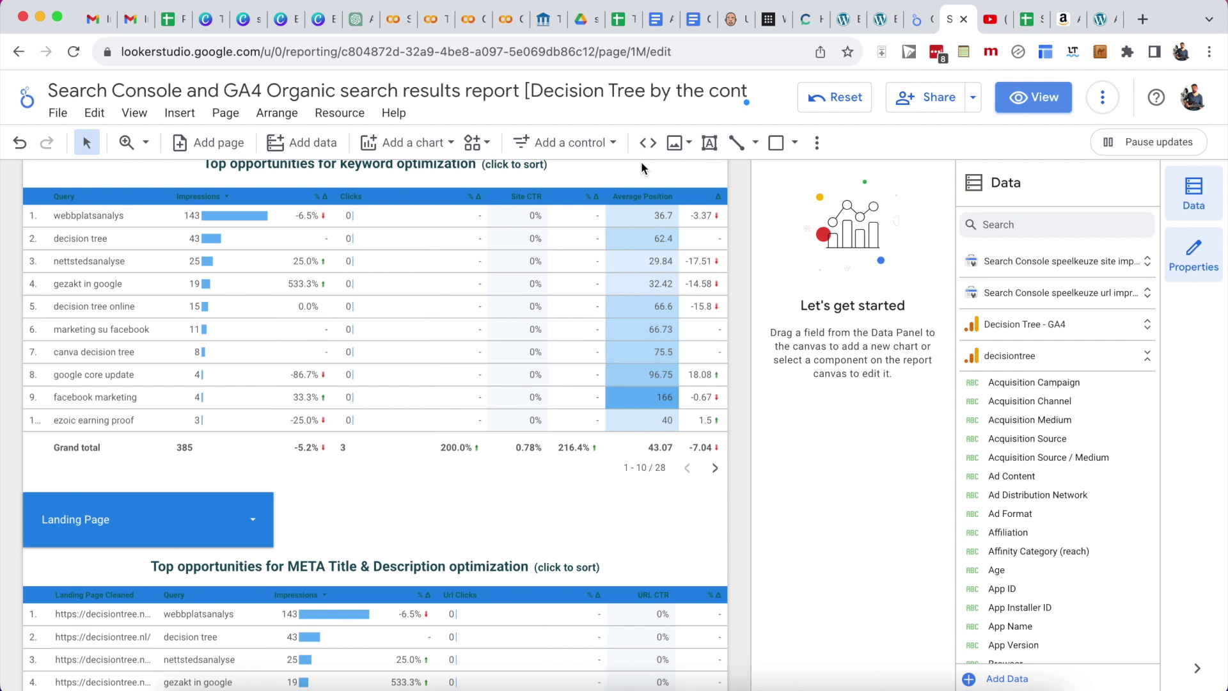
left_click(313, 144)
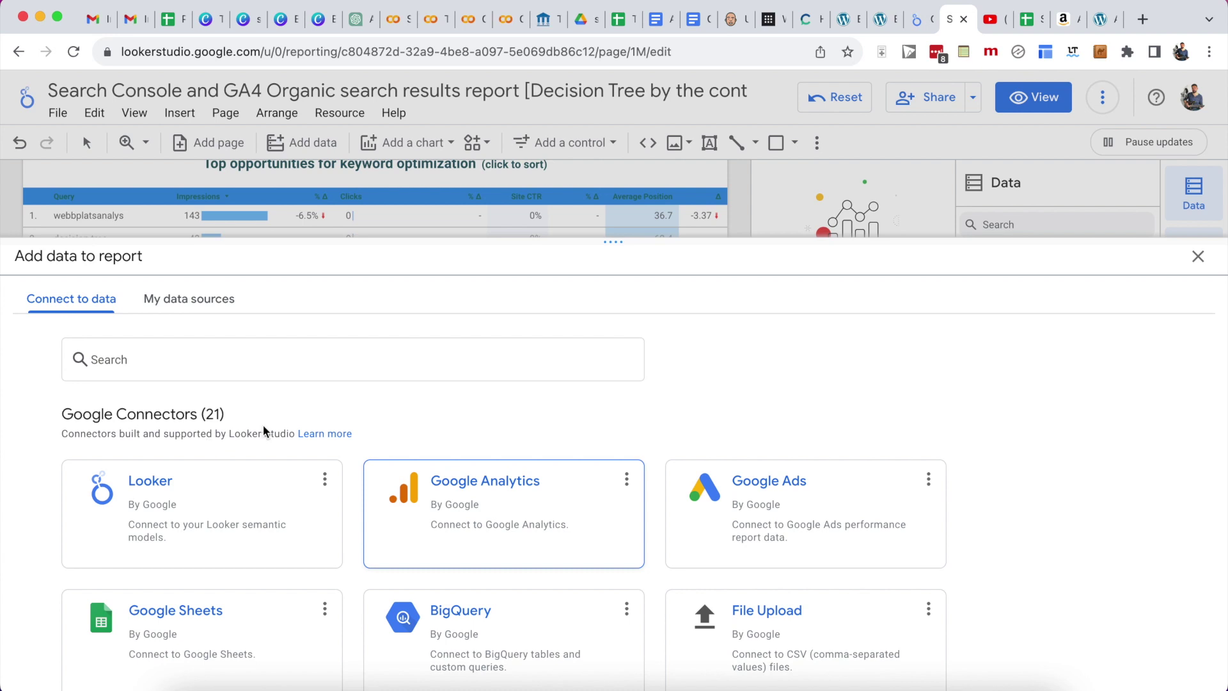
scroll(512, 381, "down", 3)
scroll(577, 532, "up", 3)
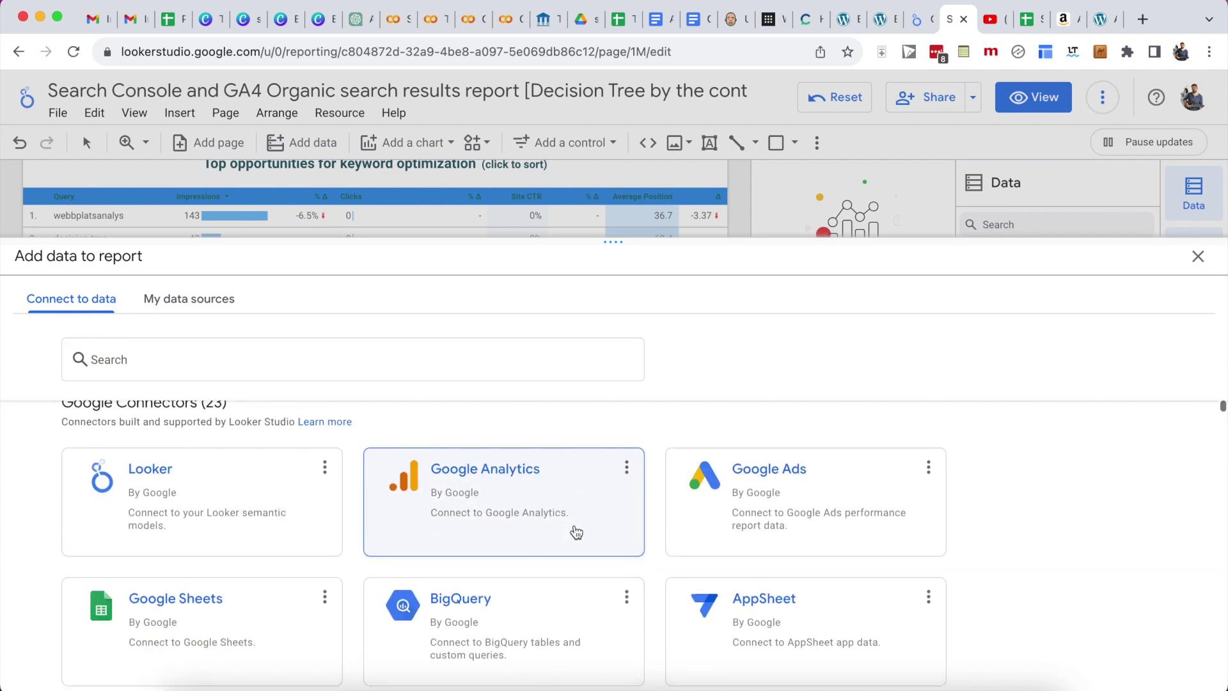
scroll(704, 506, "down", 5)
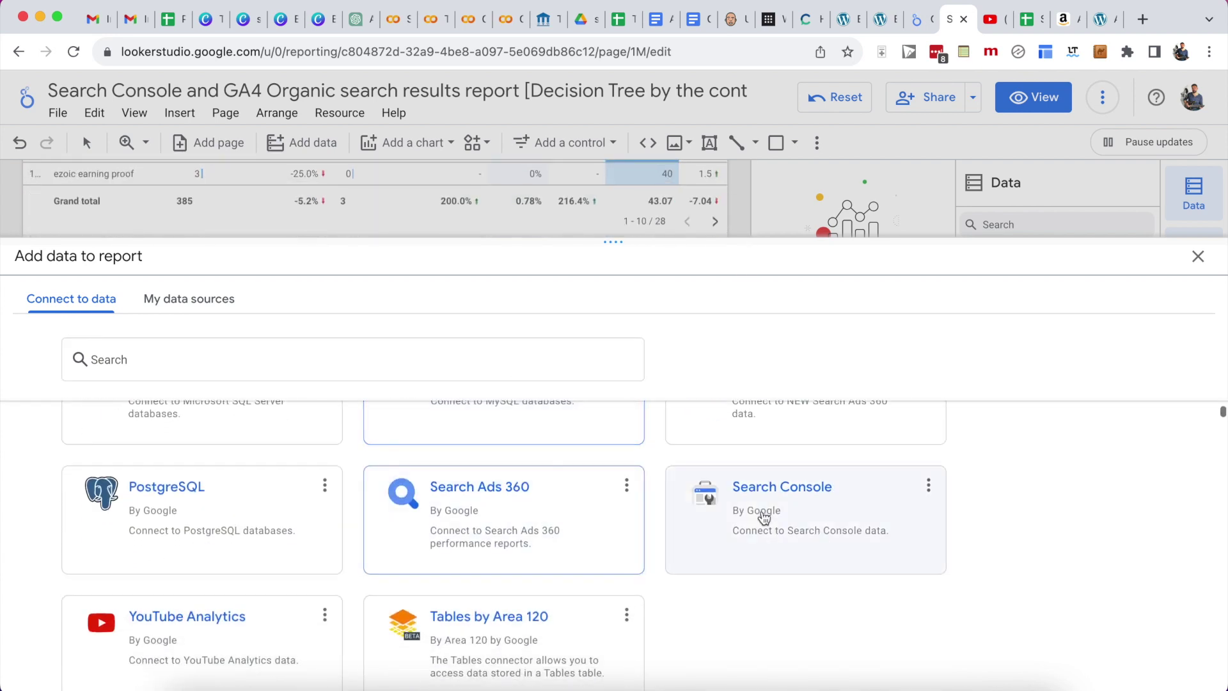
left_click(840, 520)
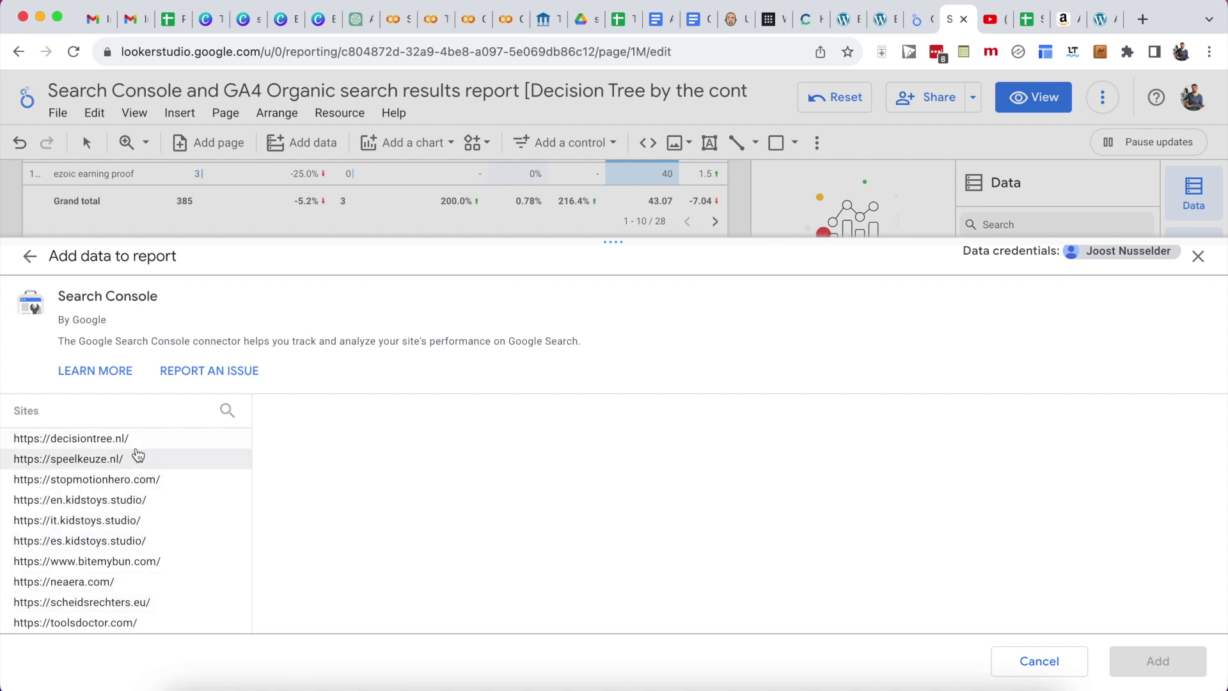
left_click(1039, 662)
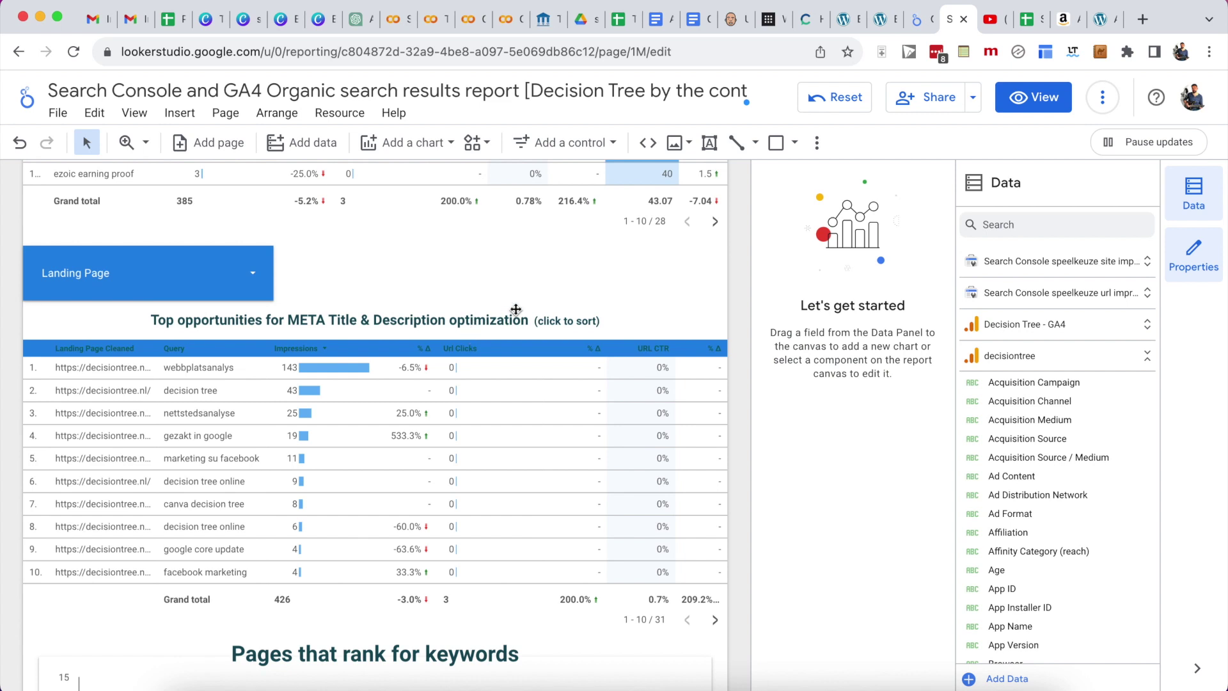
Select the Impressions scorecard to check which data source it uses
scroll(515, 310, "up", 15)
left_click(69, 328)
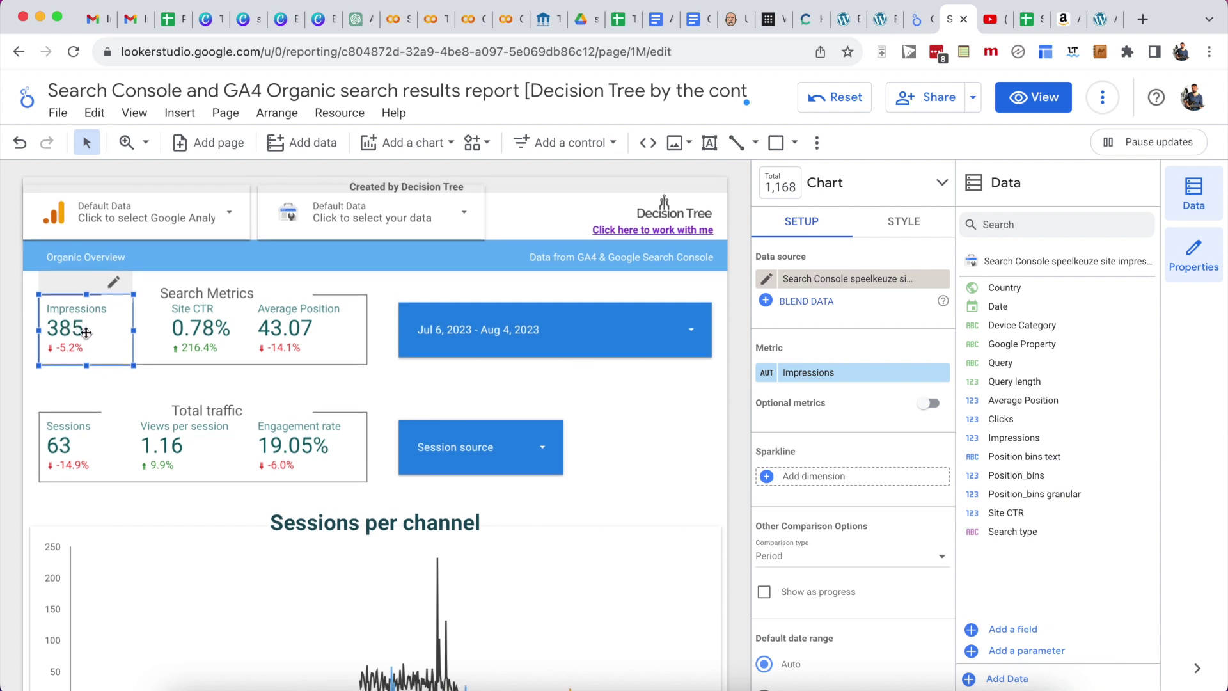
scroll(435, 448, "down", 10)
scroll(441, 436, "down", 15)
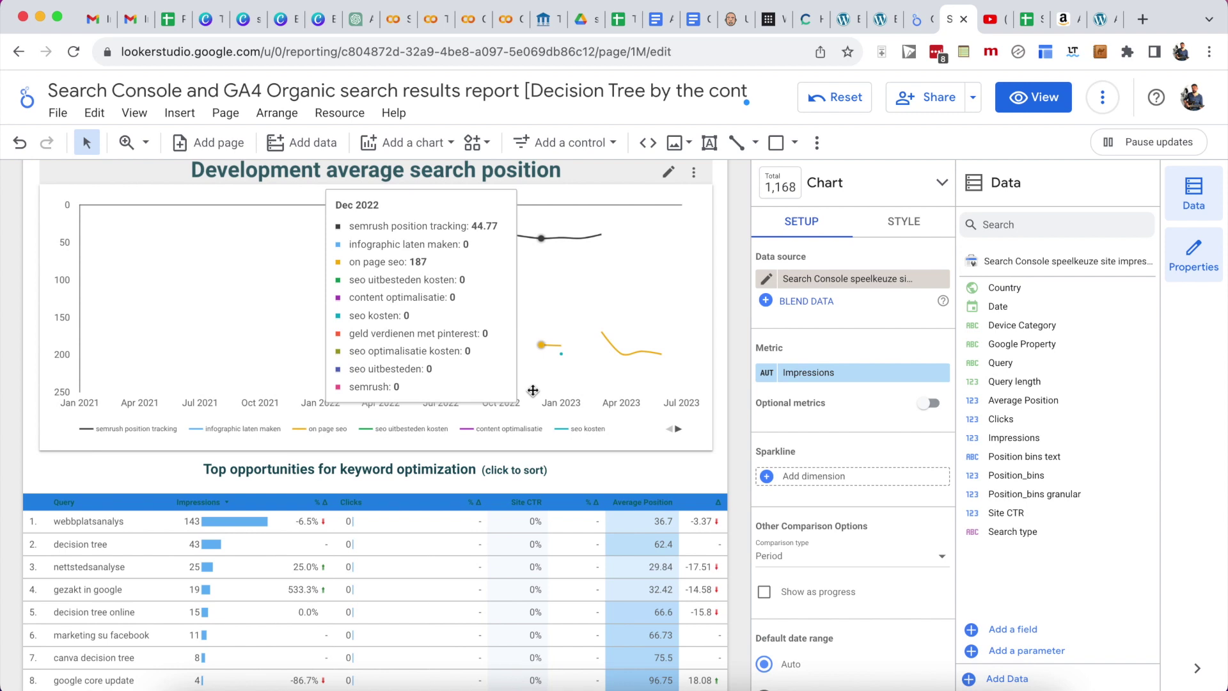
scroll(533, 390, "down", 1)
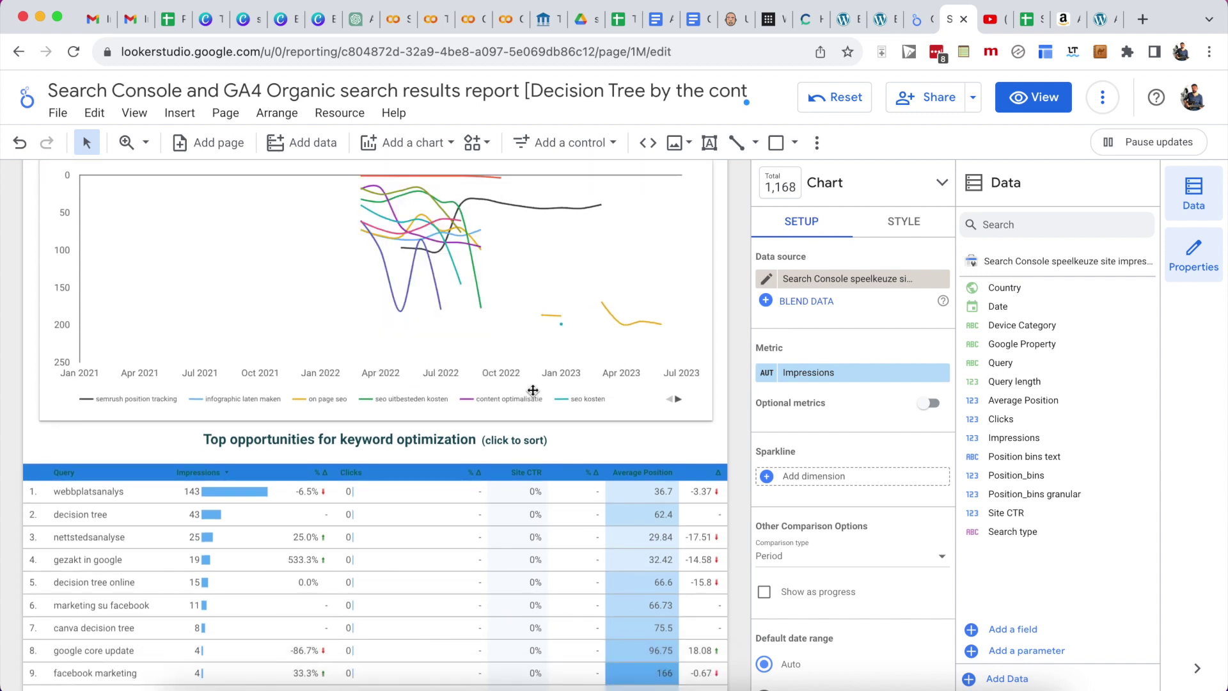
scroll(532, 390, "down", 5)
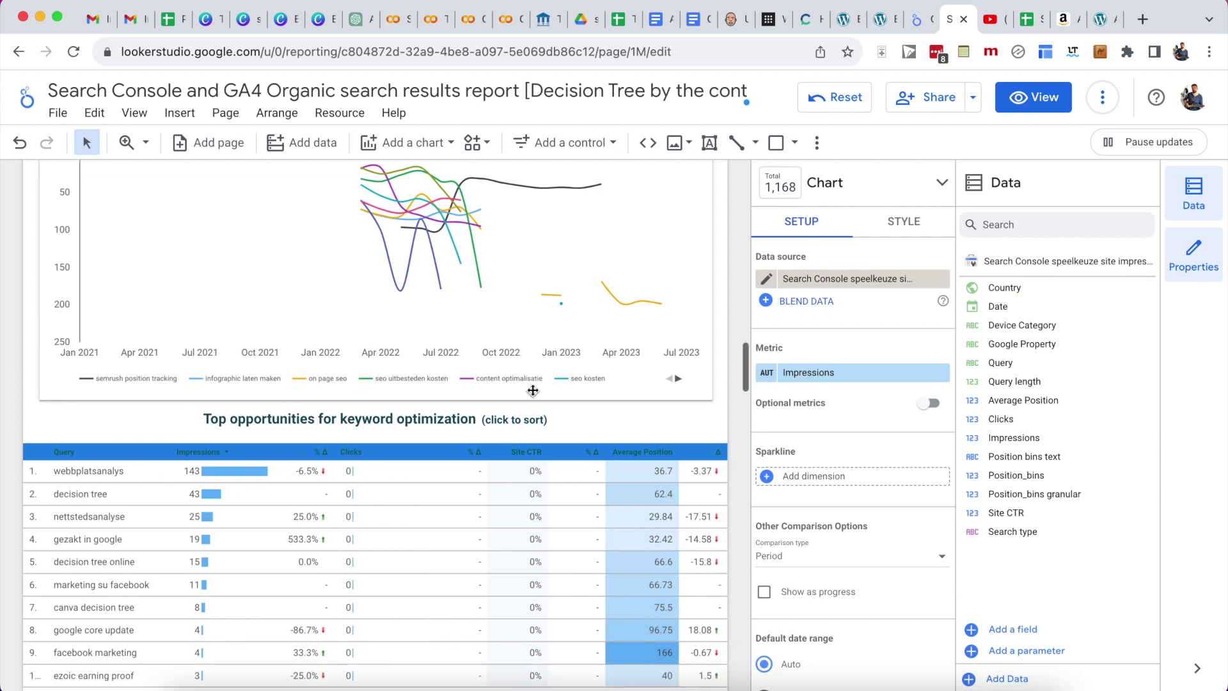
Inspect the setup of the keyword optimization and META Title & Description tables
left_click(384, 362)
scroll(148, 254, "down", 2)
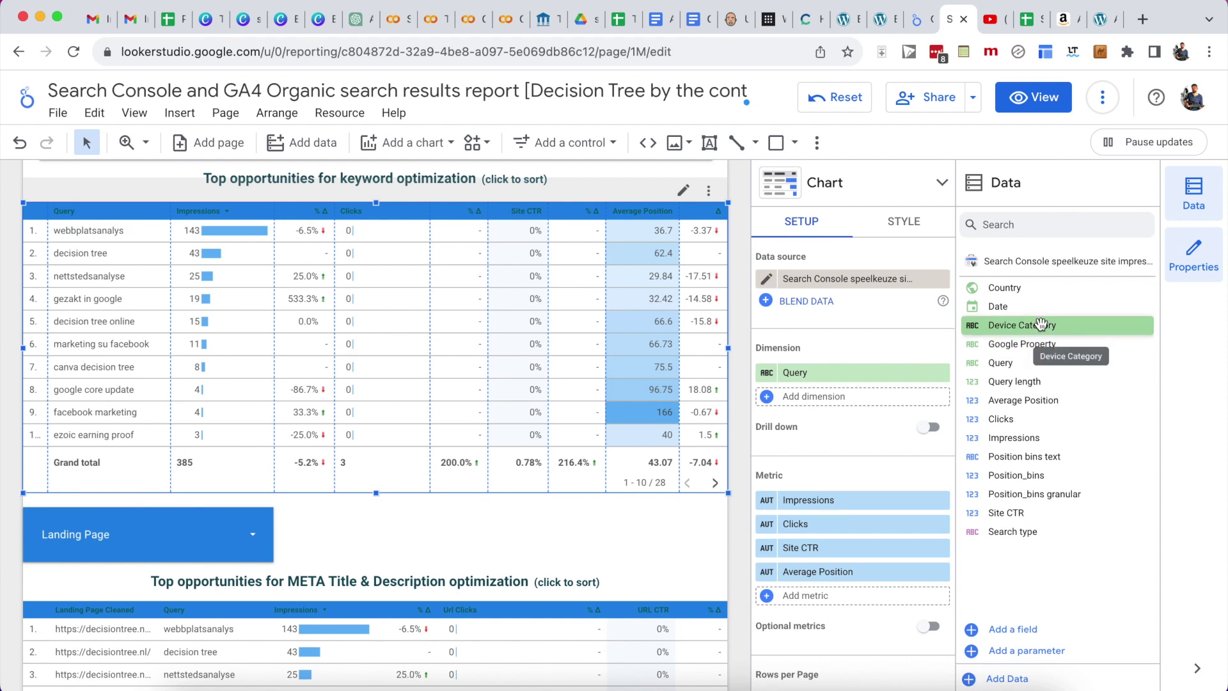
scroll(494, 332, "down", 5)
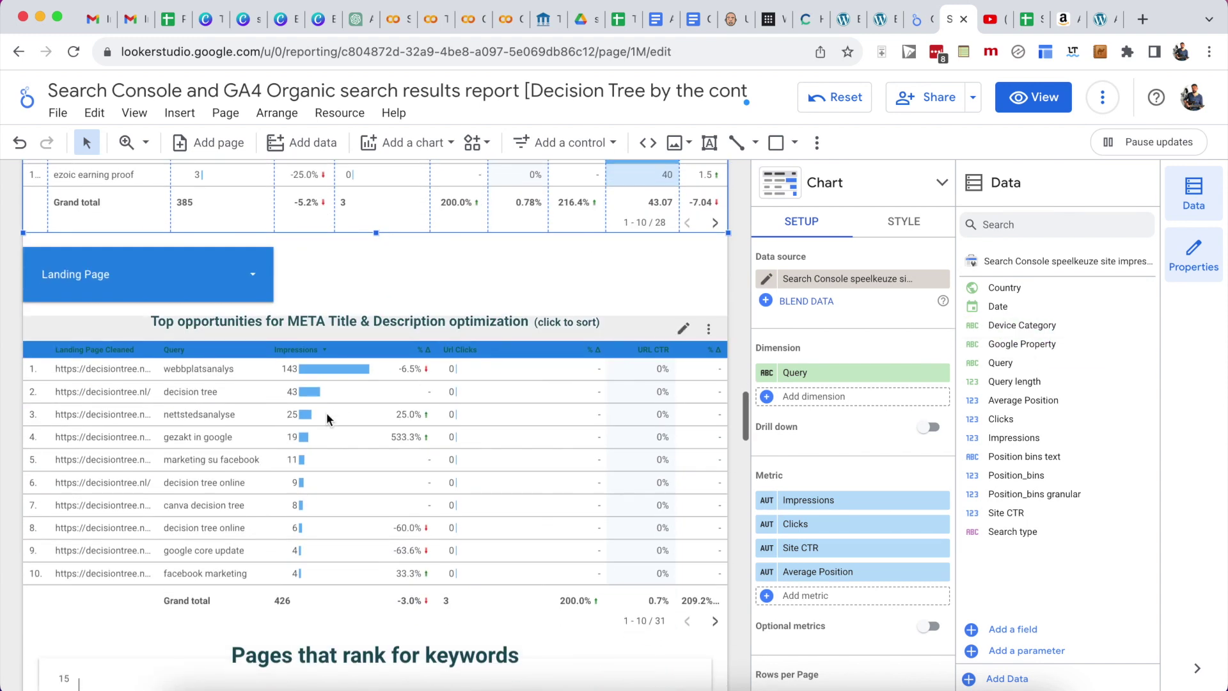
left_click(326, 413)
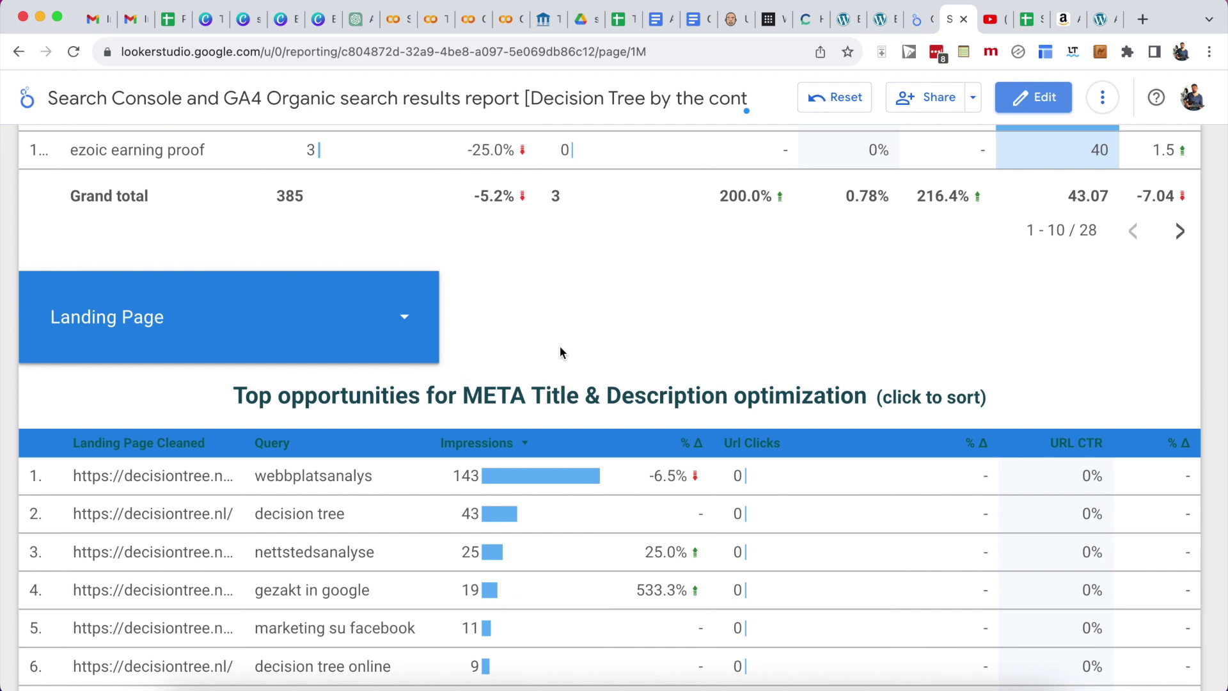
Set the GA4 data control to kauaisurfreport.com - GA4
scroll(560, 348, "up", 10)
scroll(559, 347, "up", 20)
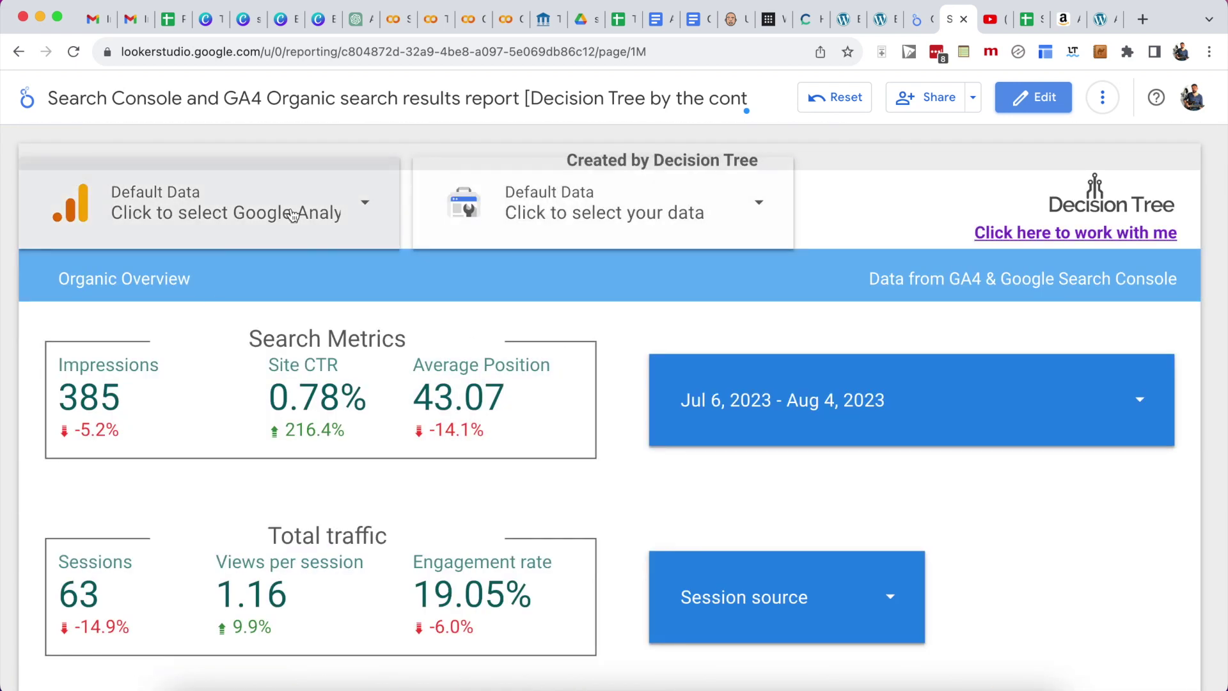
left_click(292, 215)
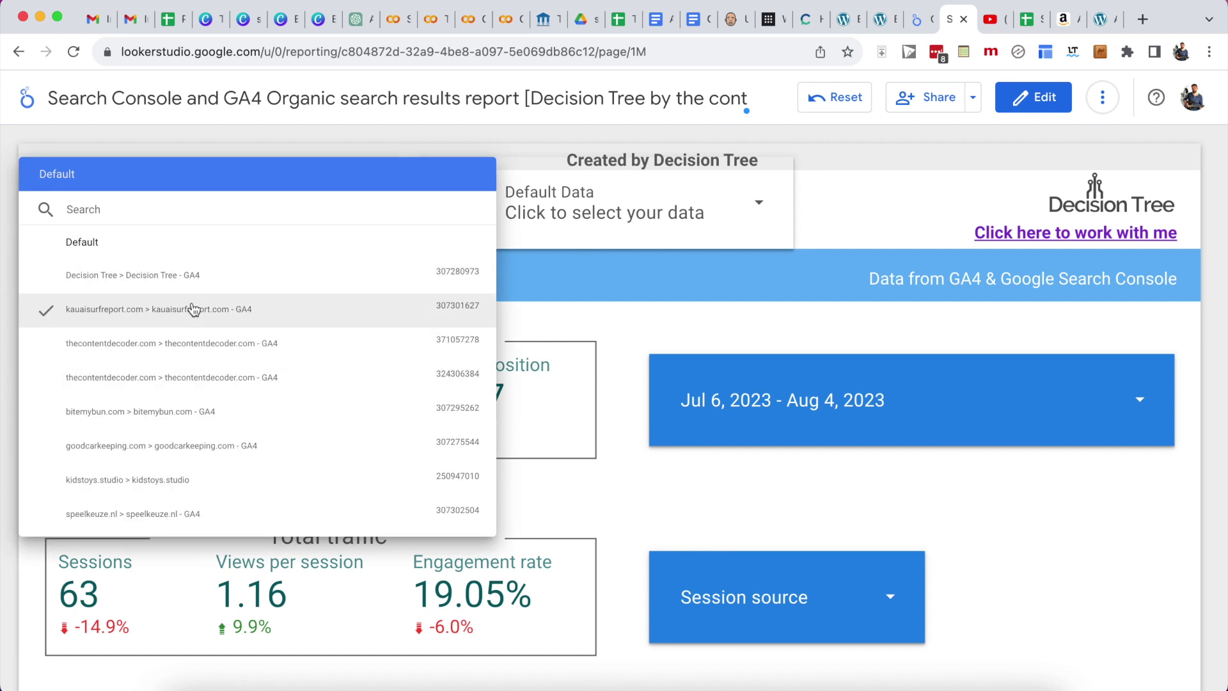
left_click(211, 309)
left_click(610, 203)
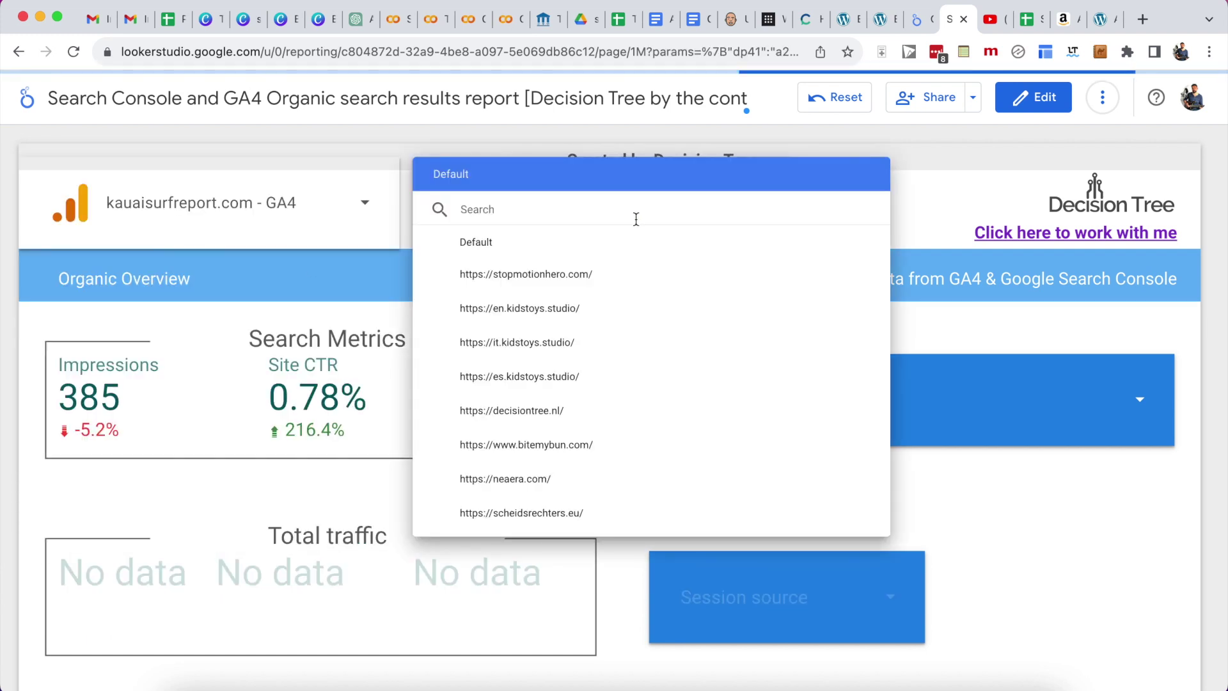
scroll(586, 417, "down", 2)
scroll(586, 417, "down", 5)
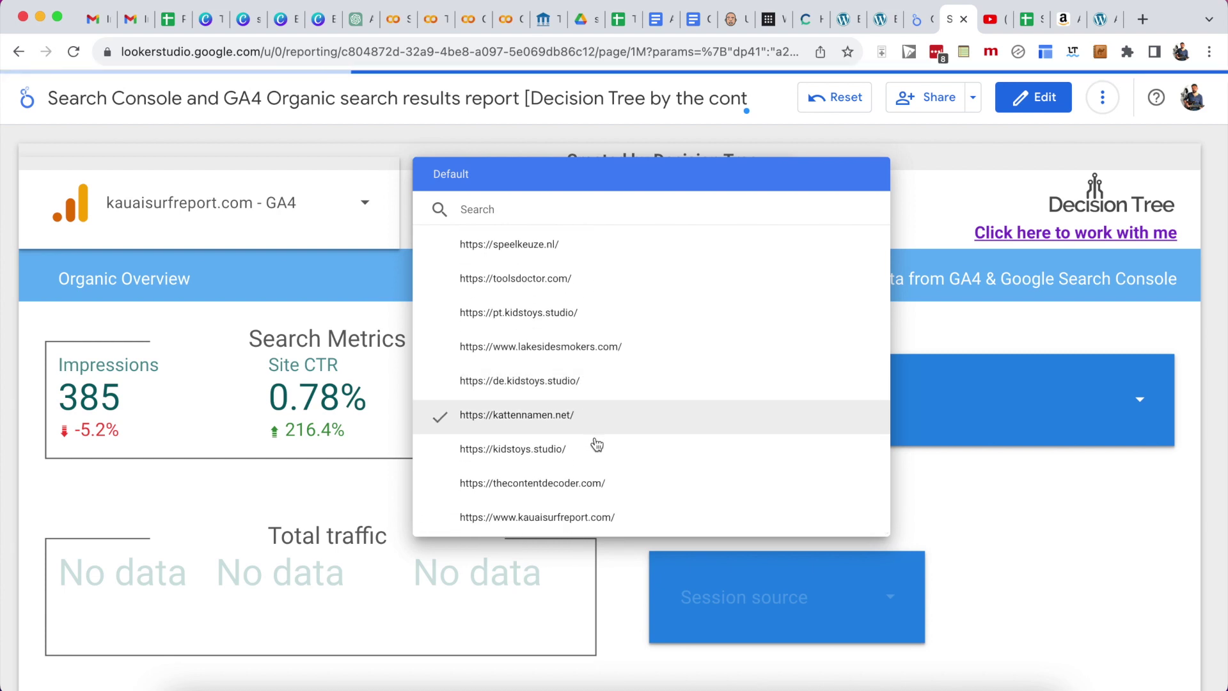
left_click(589, 515)
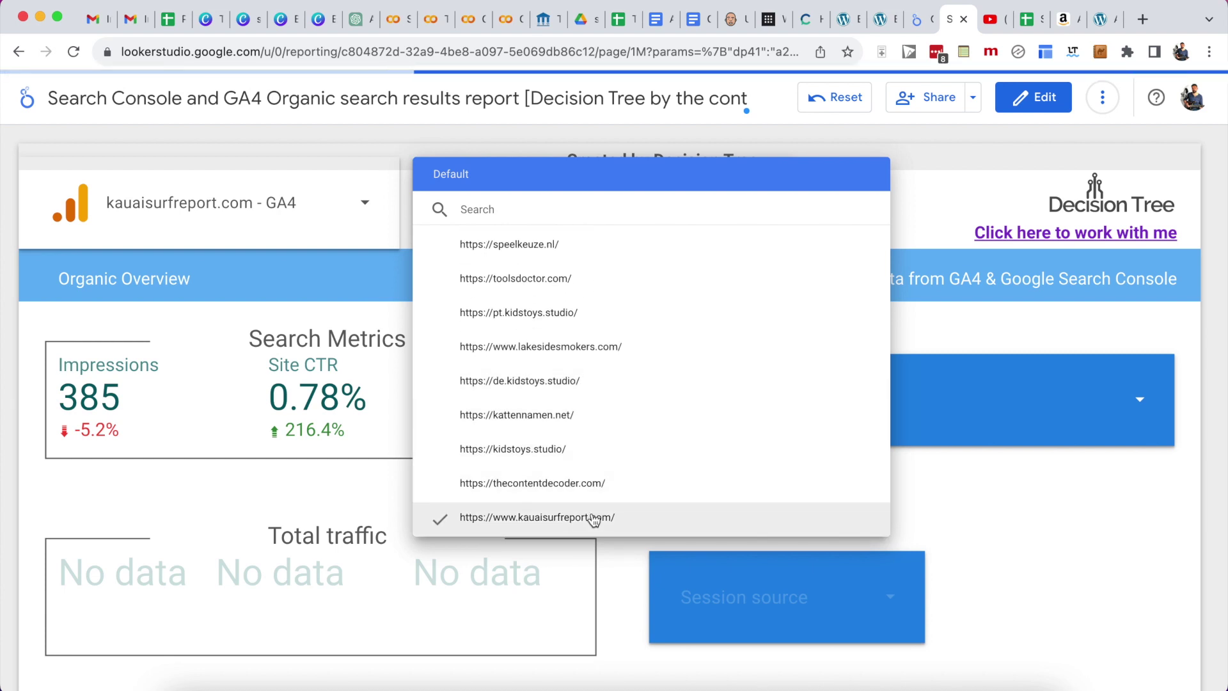
scroll(220, 354, "down", 1)
scroll(221, 354, "down", 1)
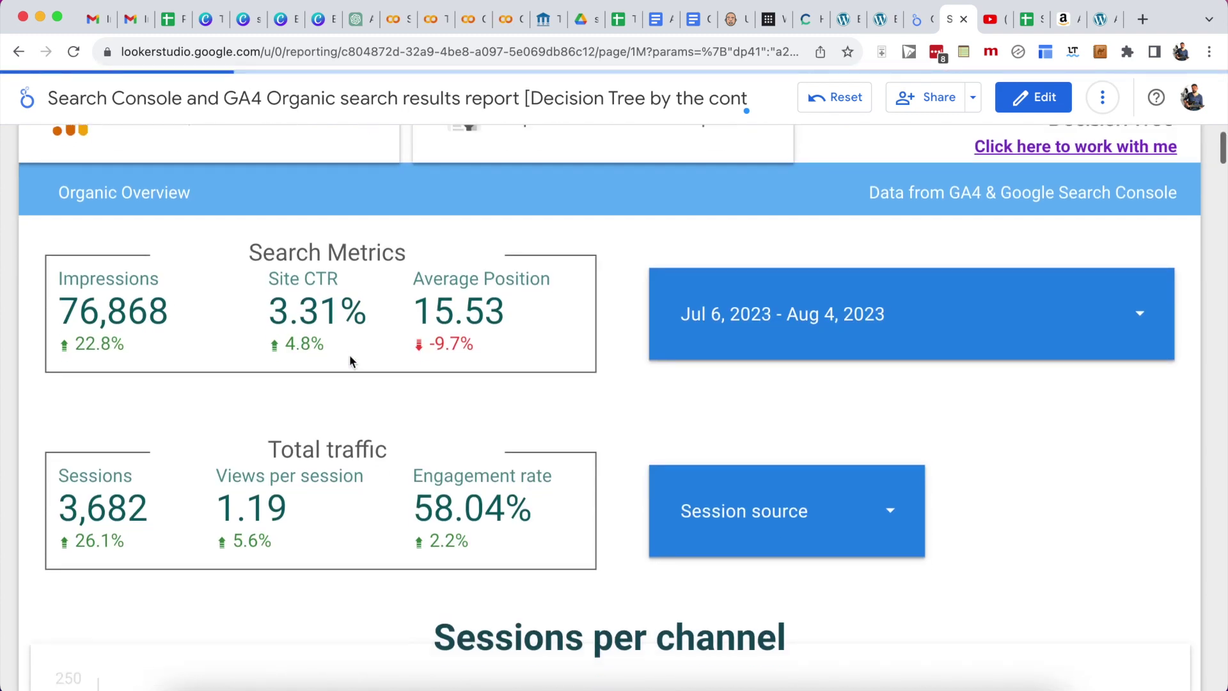
left_click(810, 287)
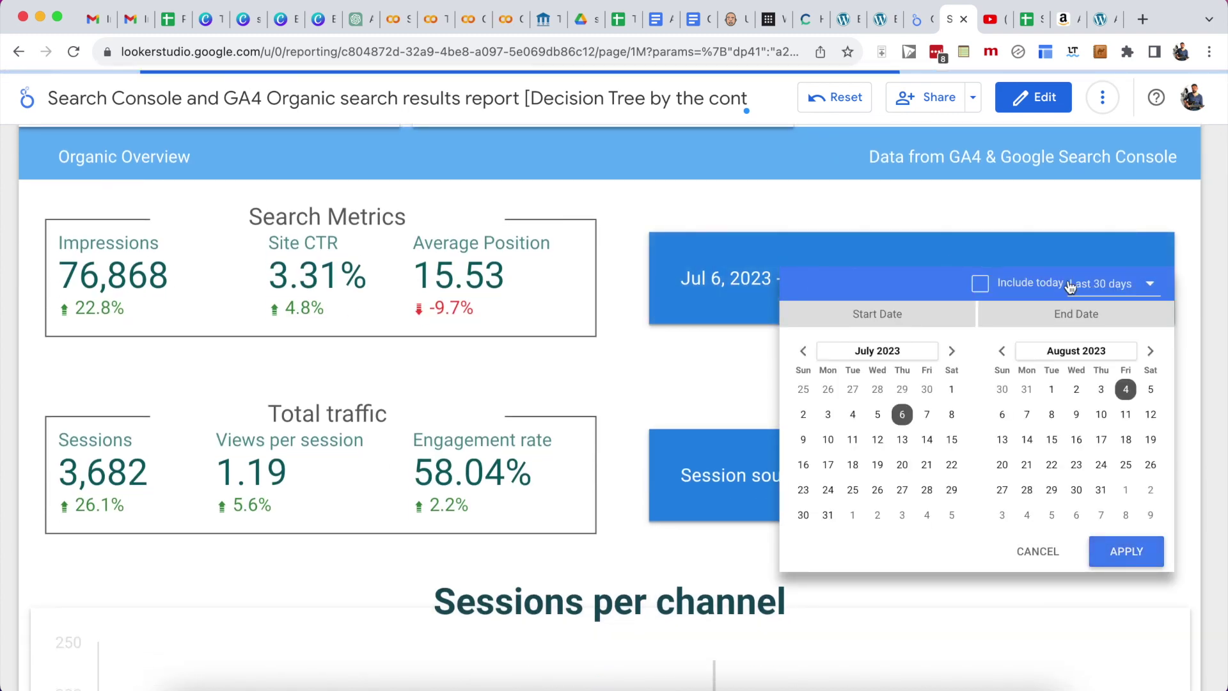
Close the date-range picker unchanged and scroll down to the landing-page optimization table
left_click(595, 362)
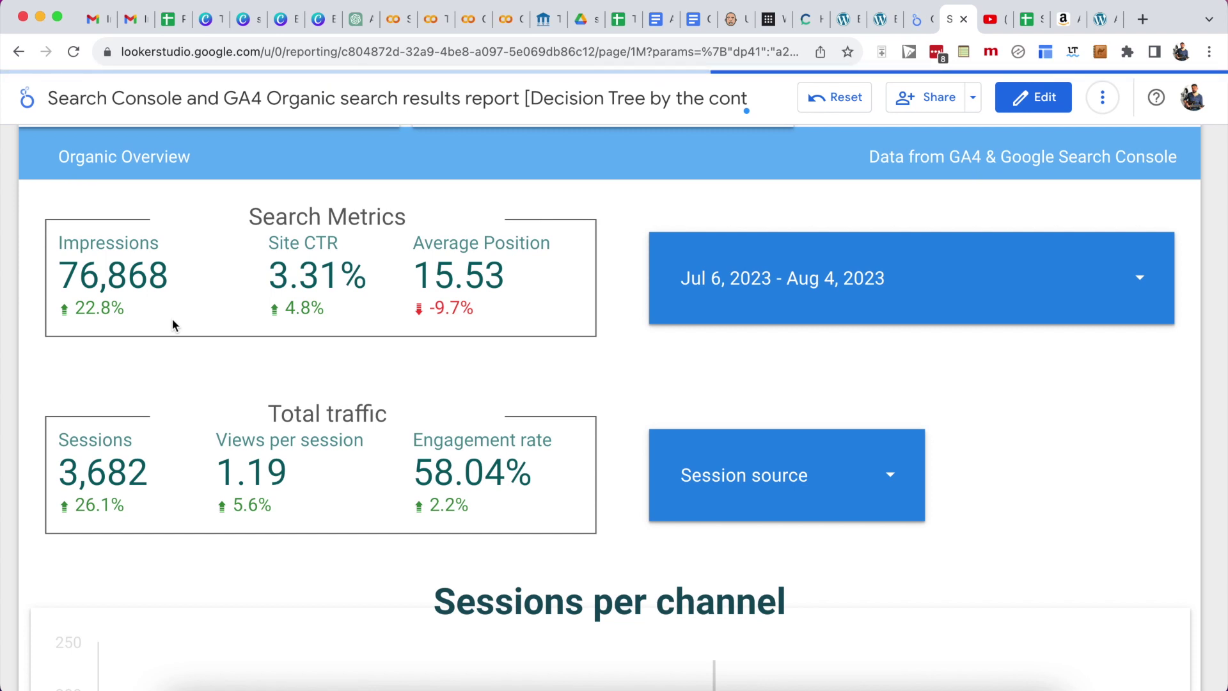
scroll(172, 320, "down", 3)
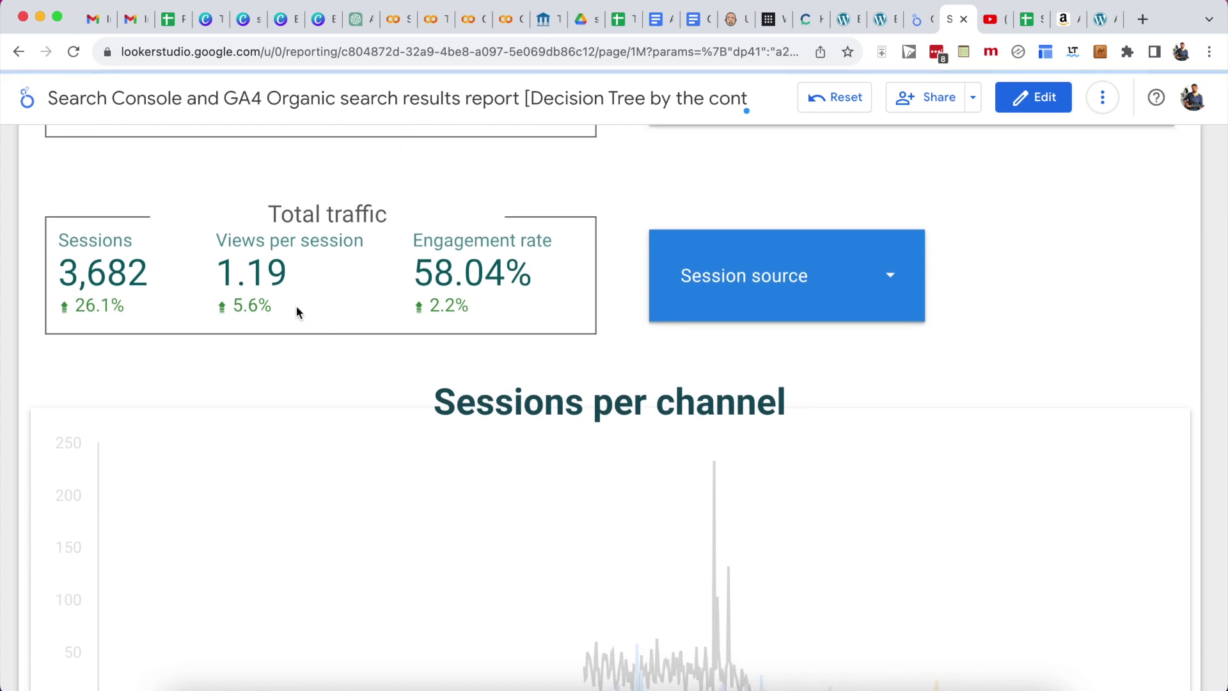
scroll(296, 310, "down", 2)
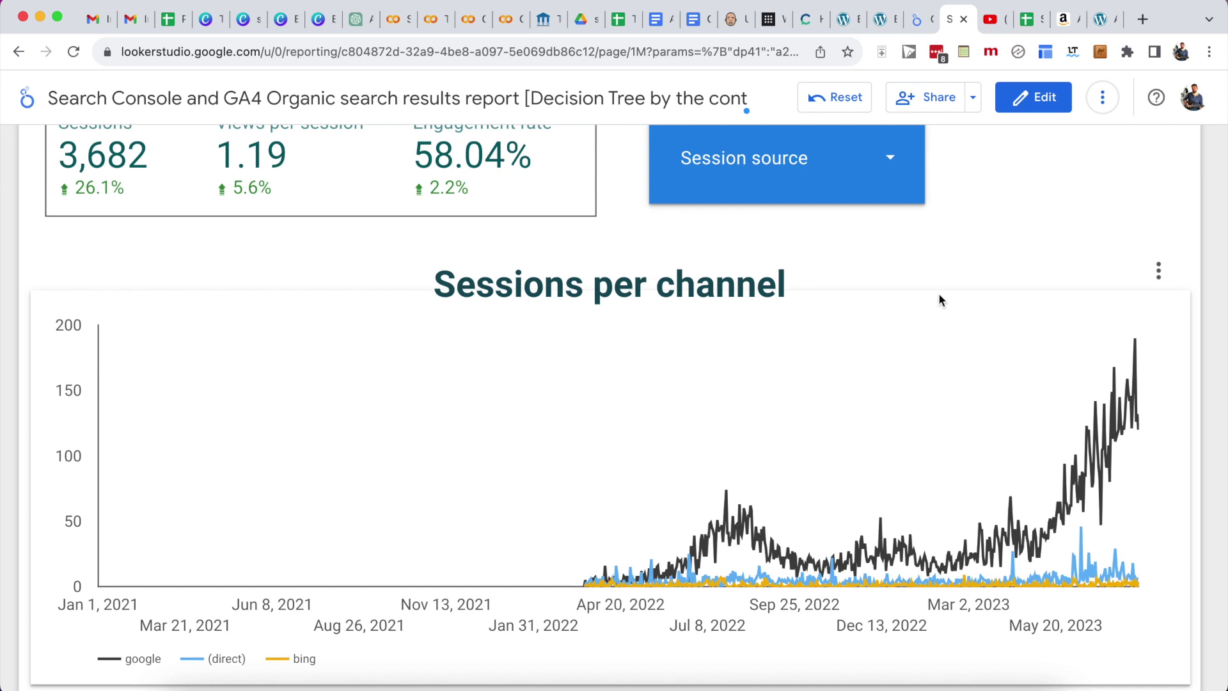
scroll(939, 293, "down", 20)
scroll(683, 415, "down", 1)
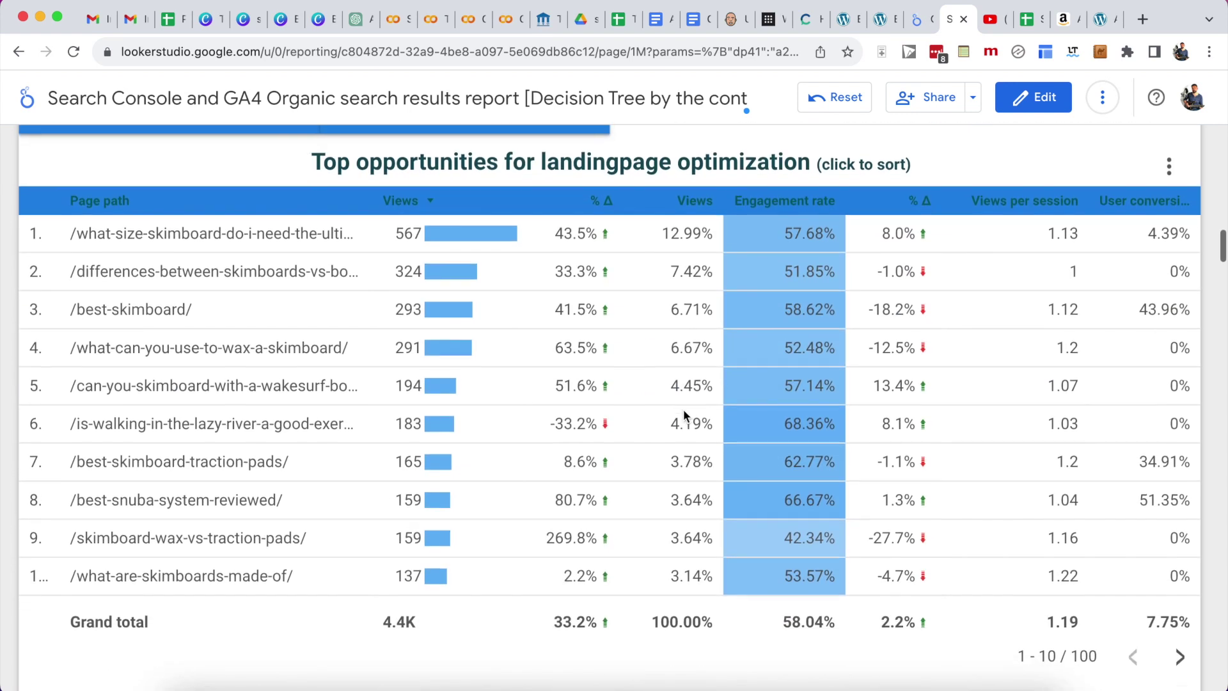
scroll(529, 316, "down", 15)
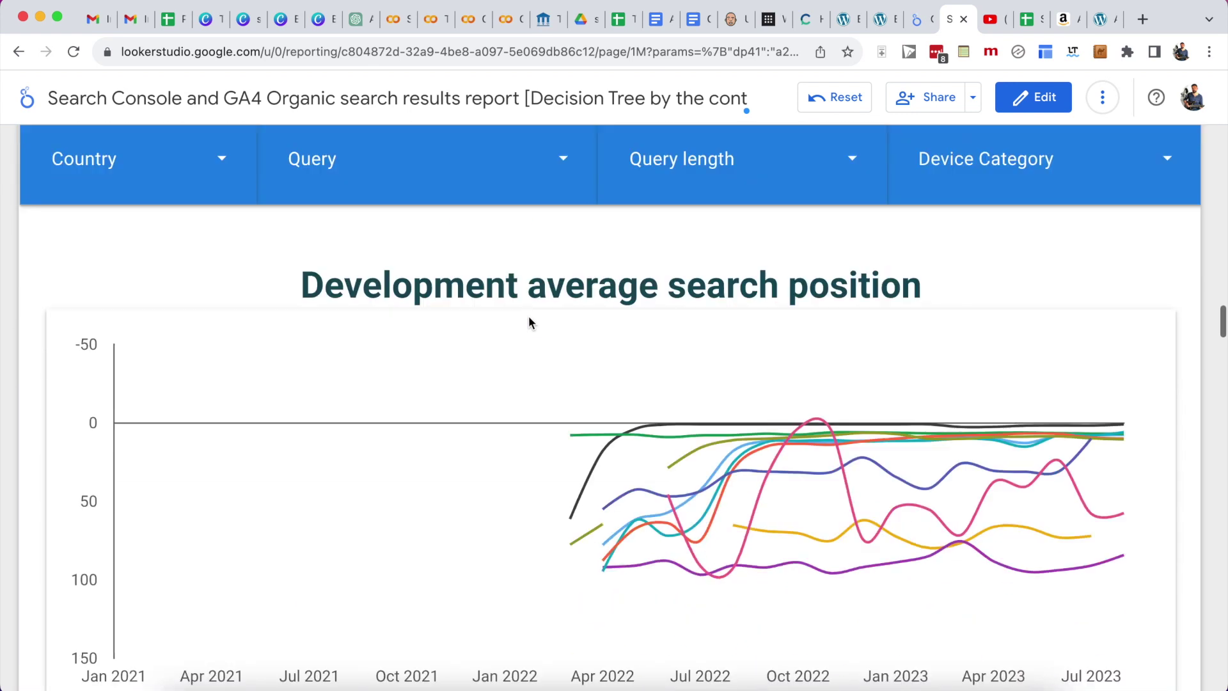
scroll(573, 291, "down", 3)
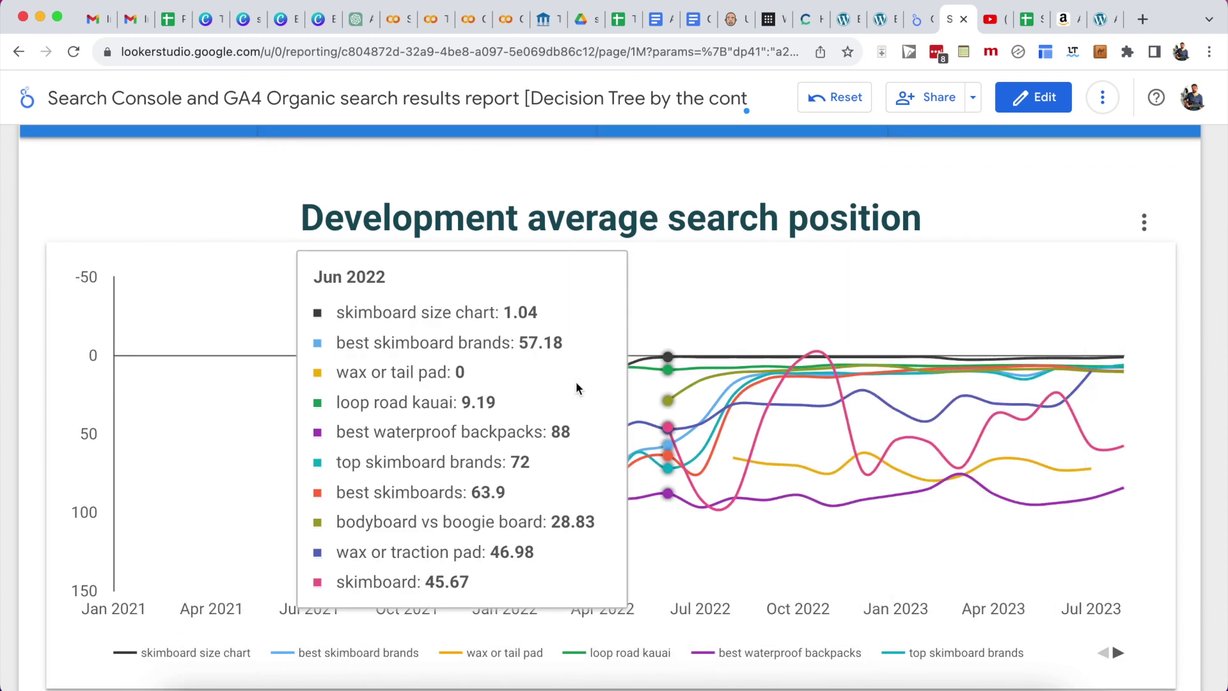
scroll(977, 576, "down", 6)
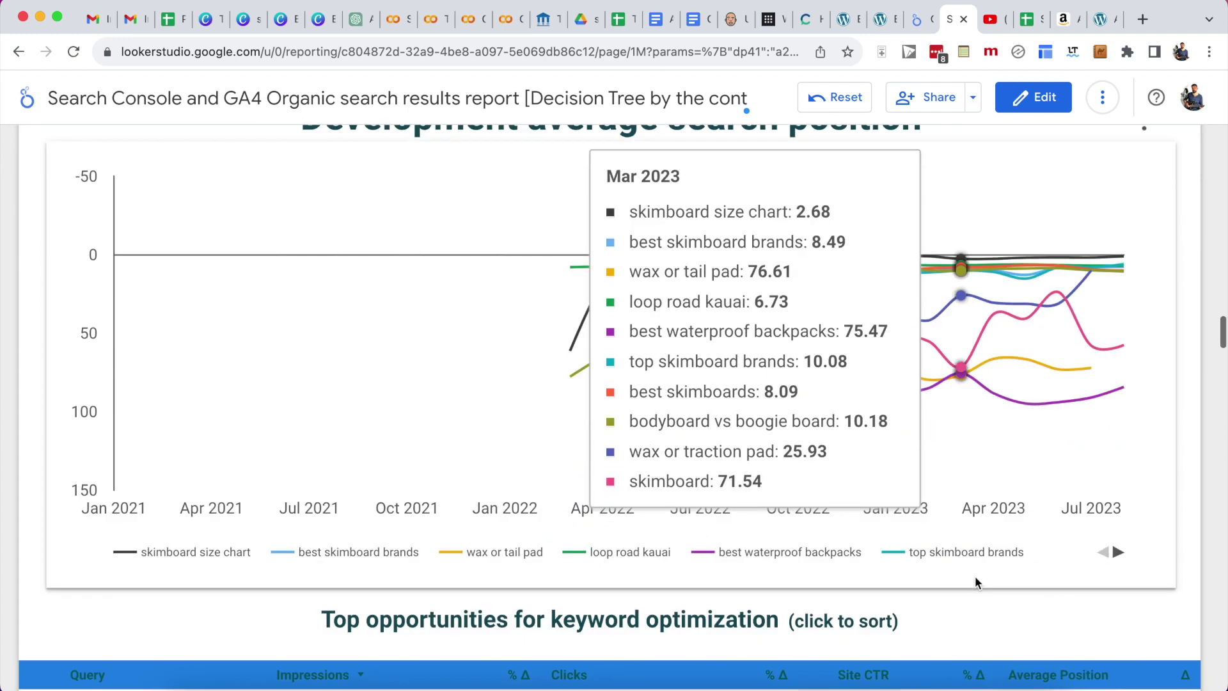
scroll(977, 581, "down", 3)
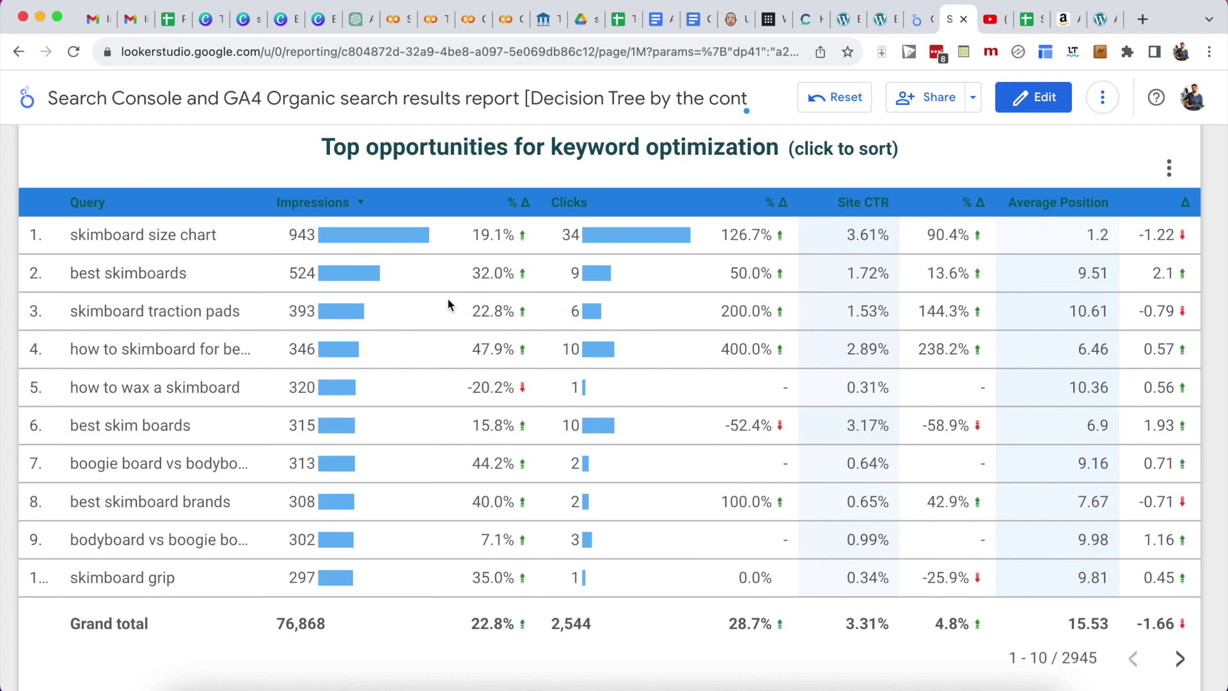
scroll(448, 304, "up", 15)
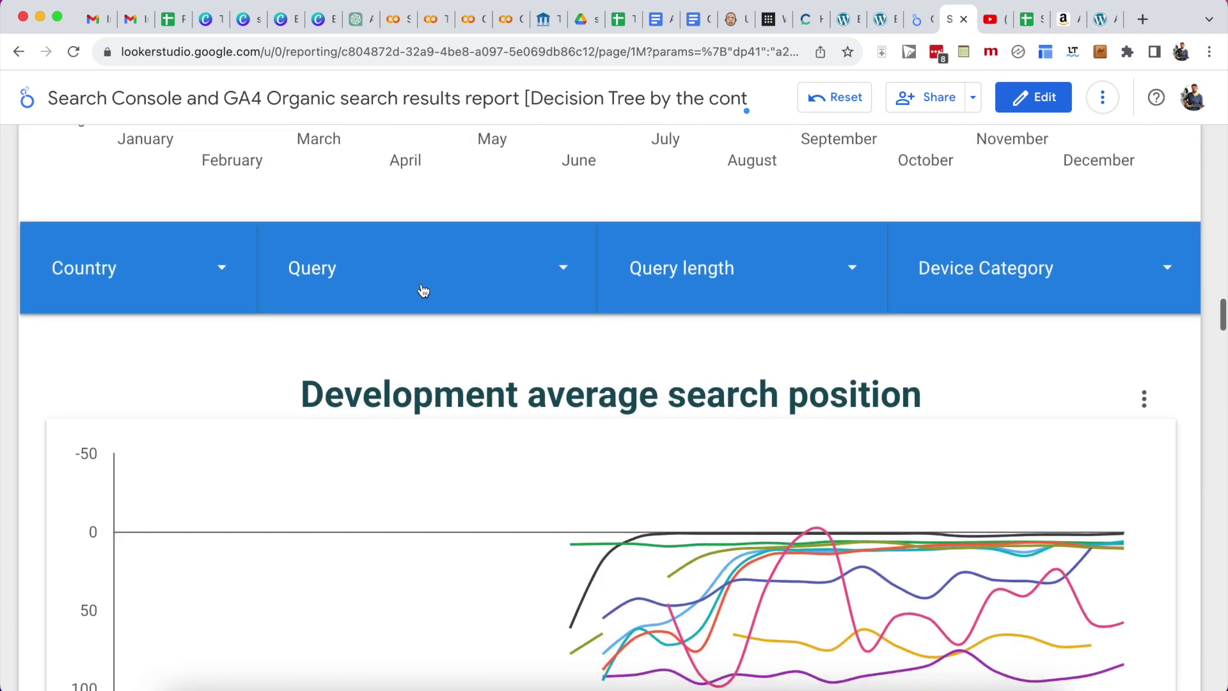
left_click(403, 282)
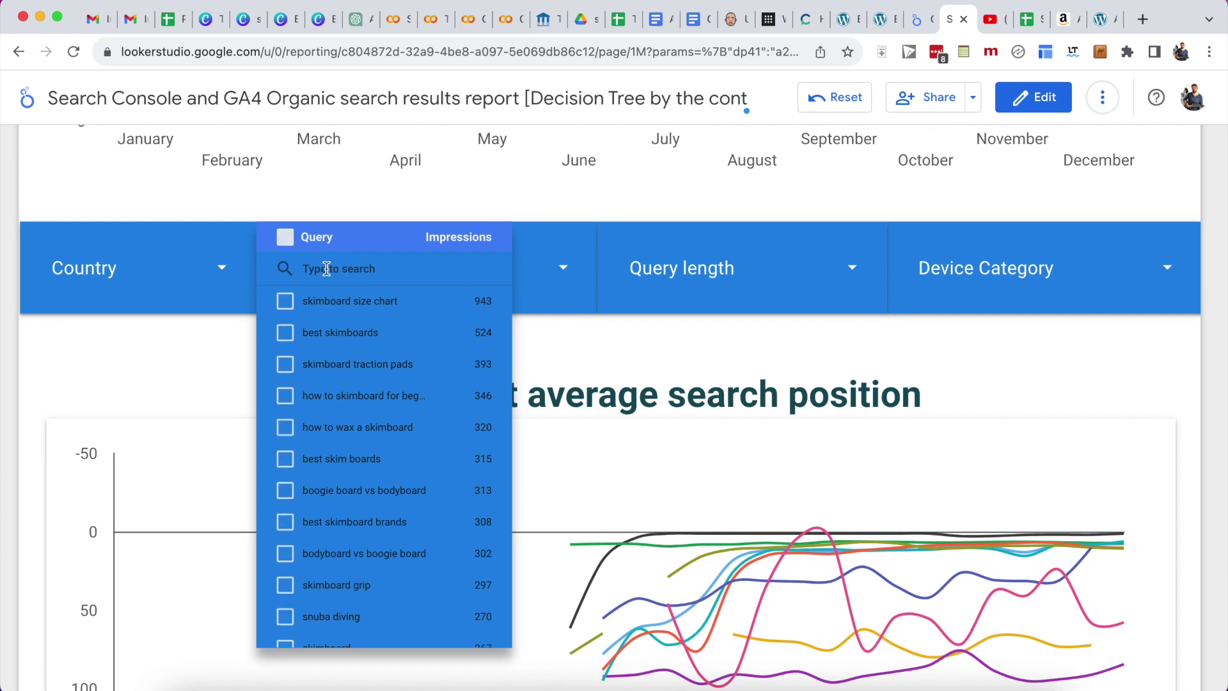
type("skimboard")
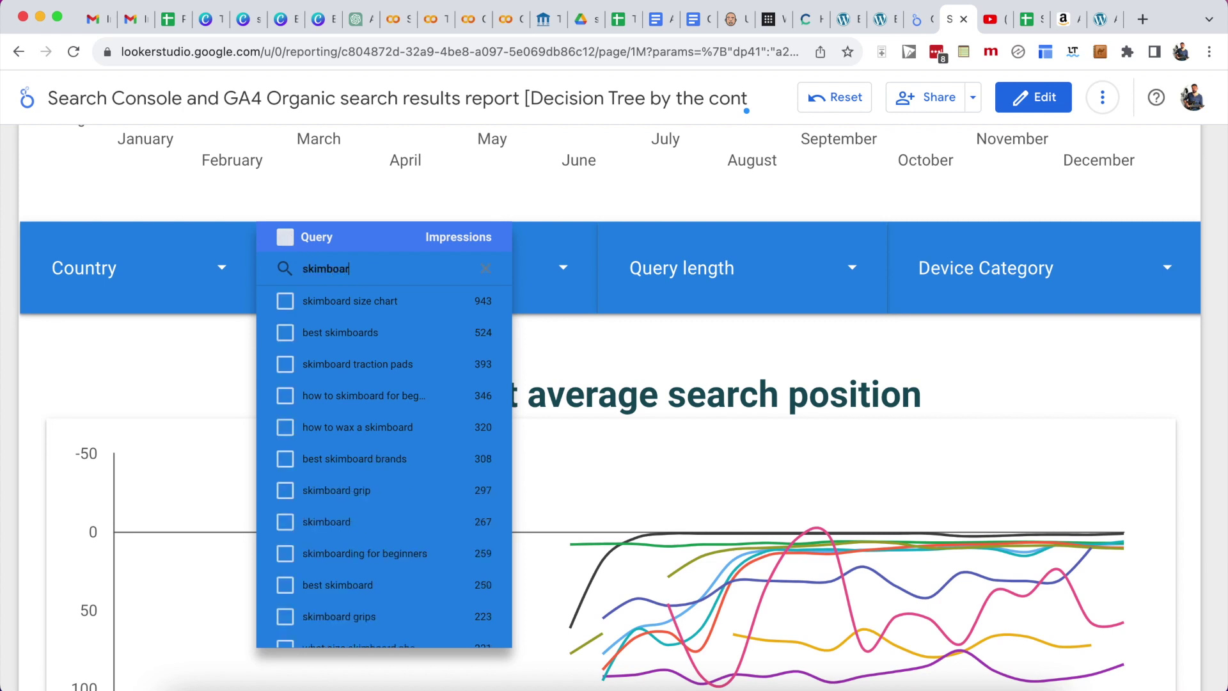
left_click(284, 239)
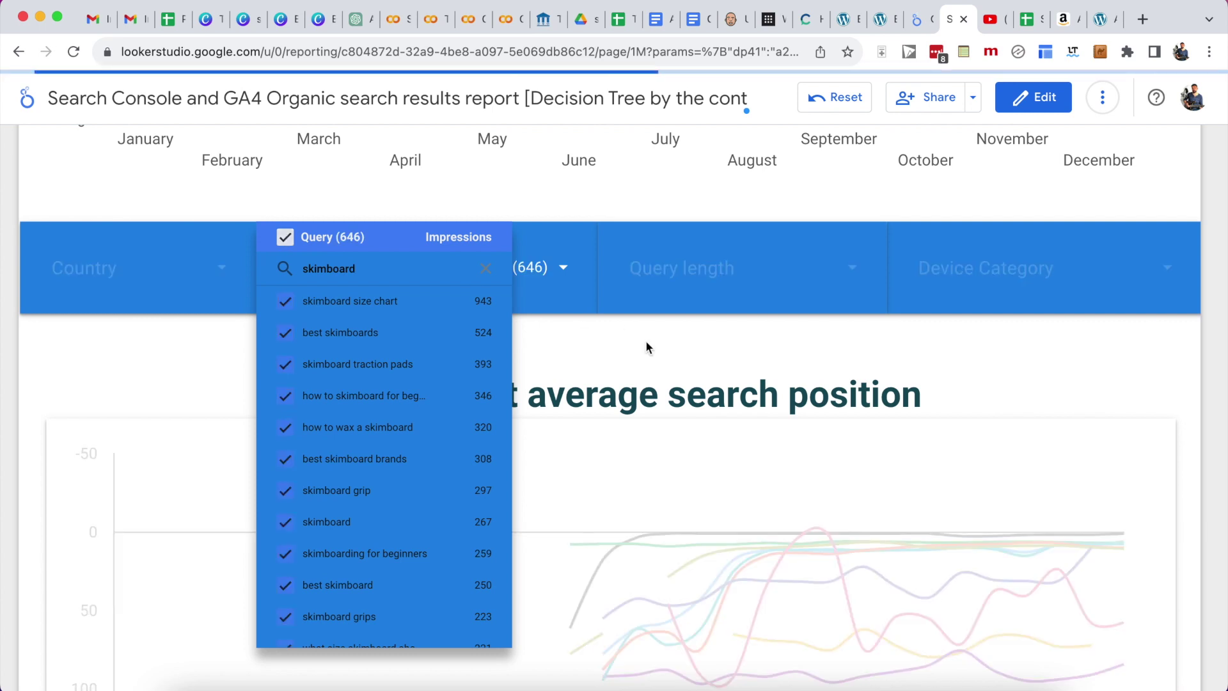
left_click(646, 343)
scroll(646, 344, "down", 10)
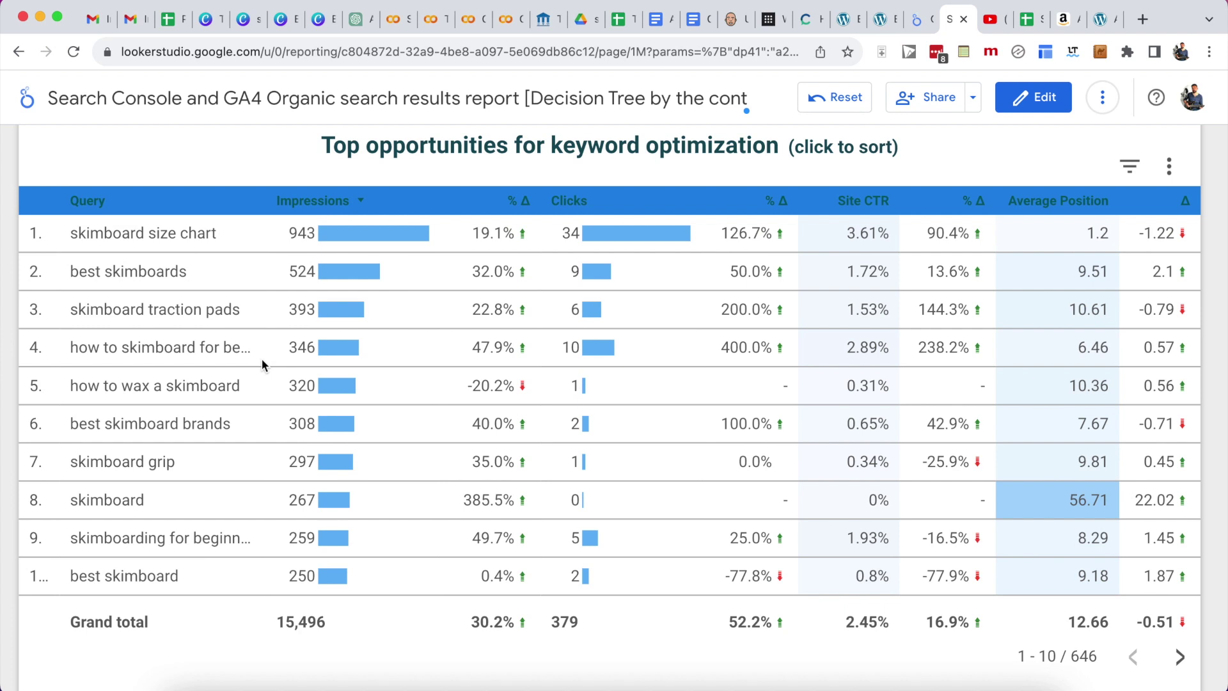
scroll(665, 291, "up", 10)
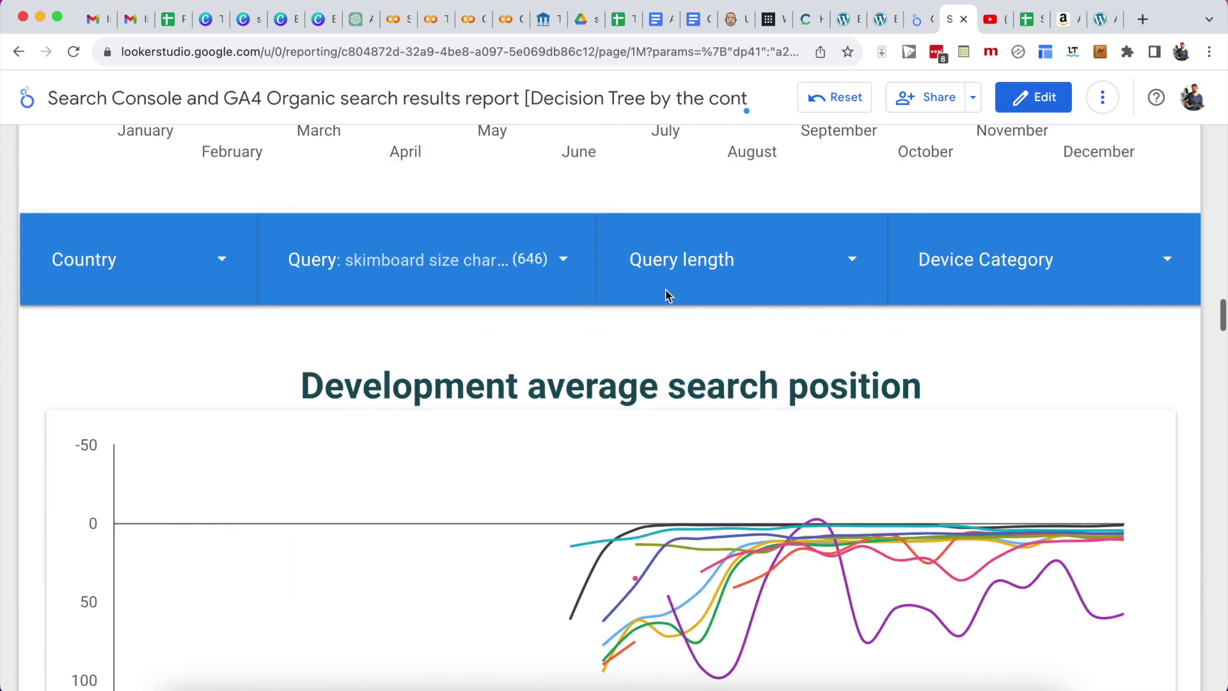
left_click(449, 362)
left_click(282, 323)
left_click(213, 446)
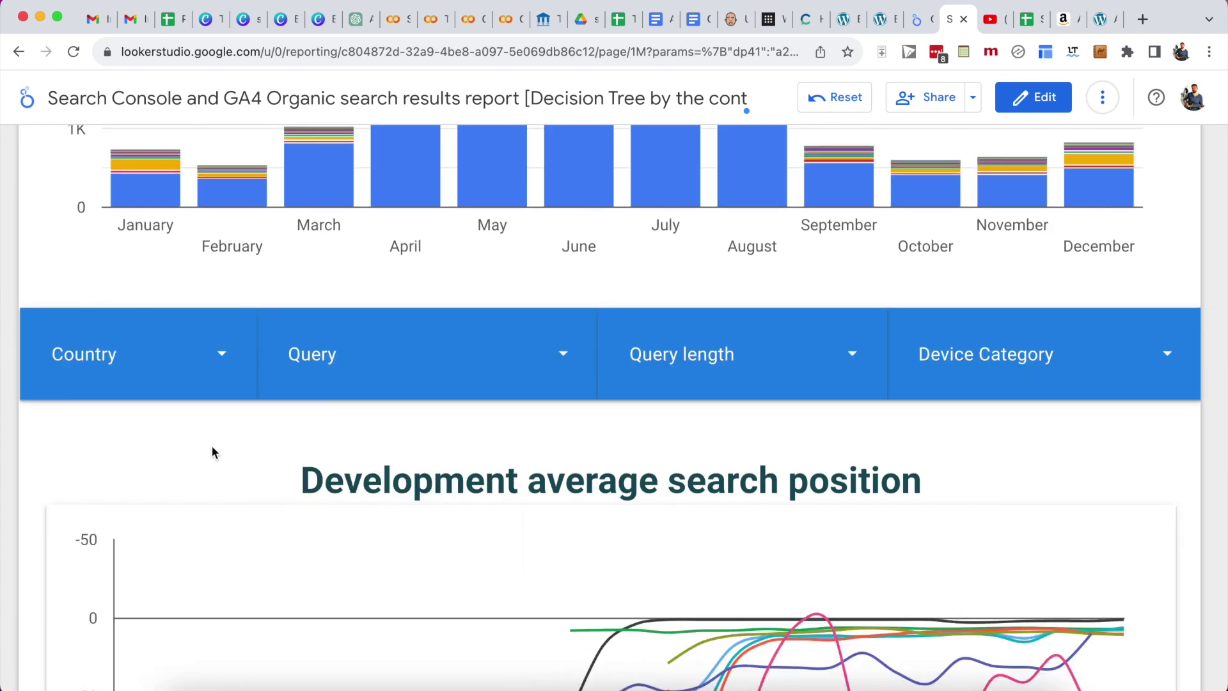
scroll(213, 447, "down", 10)
Filter Landing Page to only the top URL, narrowing the META table to 247 queries
scroll(212, 447, "down", 6)
scroll(213, 446, "up", 1)
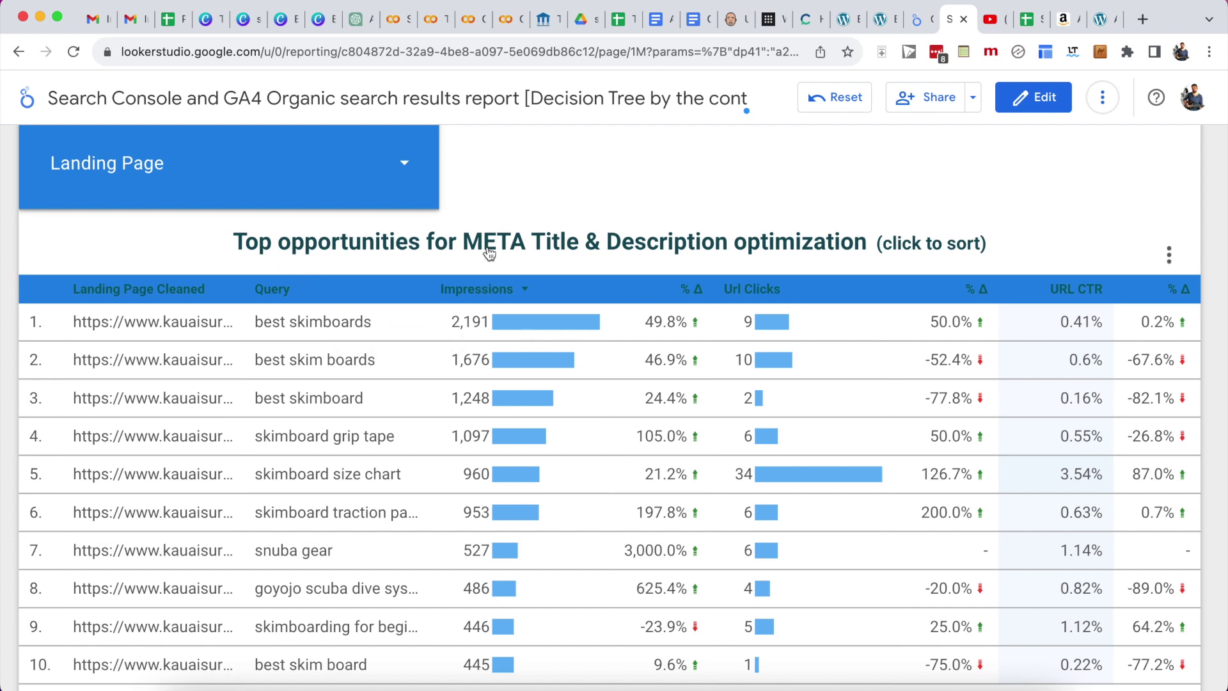
left_click(261, 177)
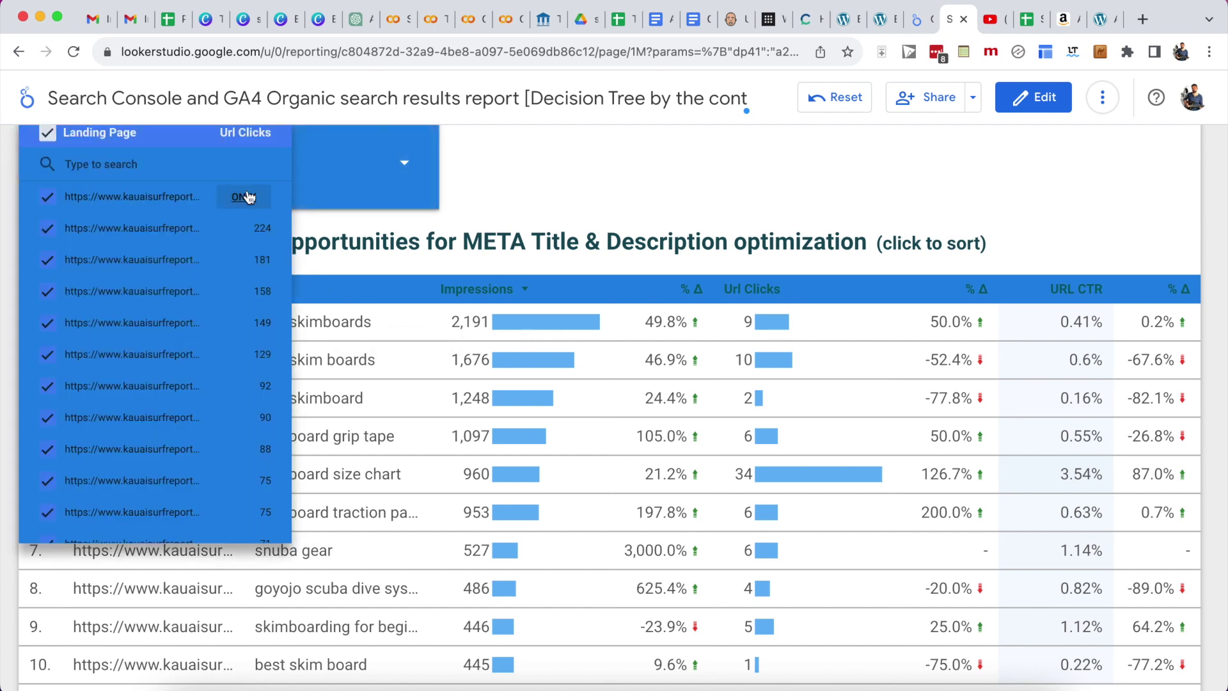
left_click(244, 197)
left_click(486, 325)
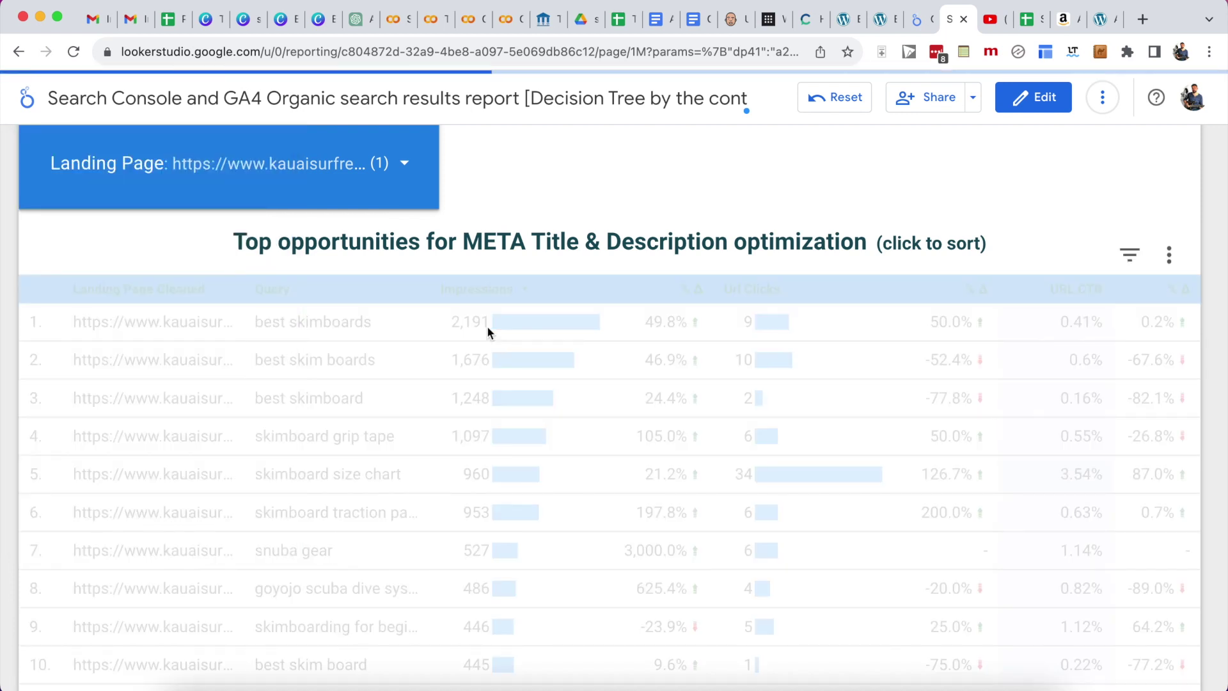
scroll(448, 333, "down", 2)
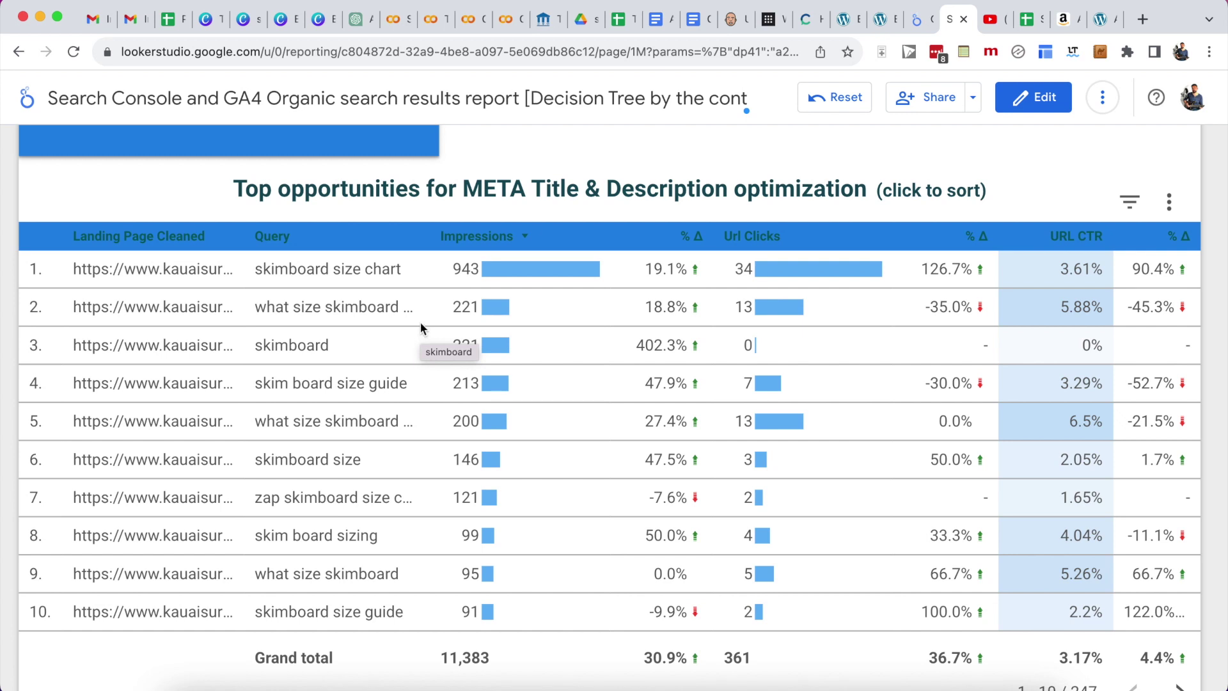
scroll(420, 330, "down", 1)
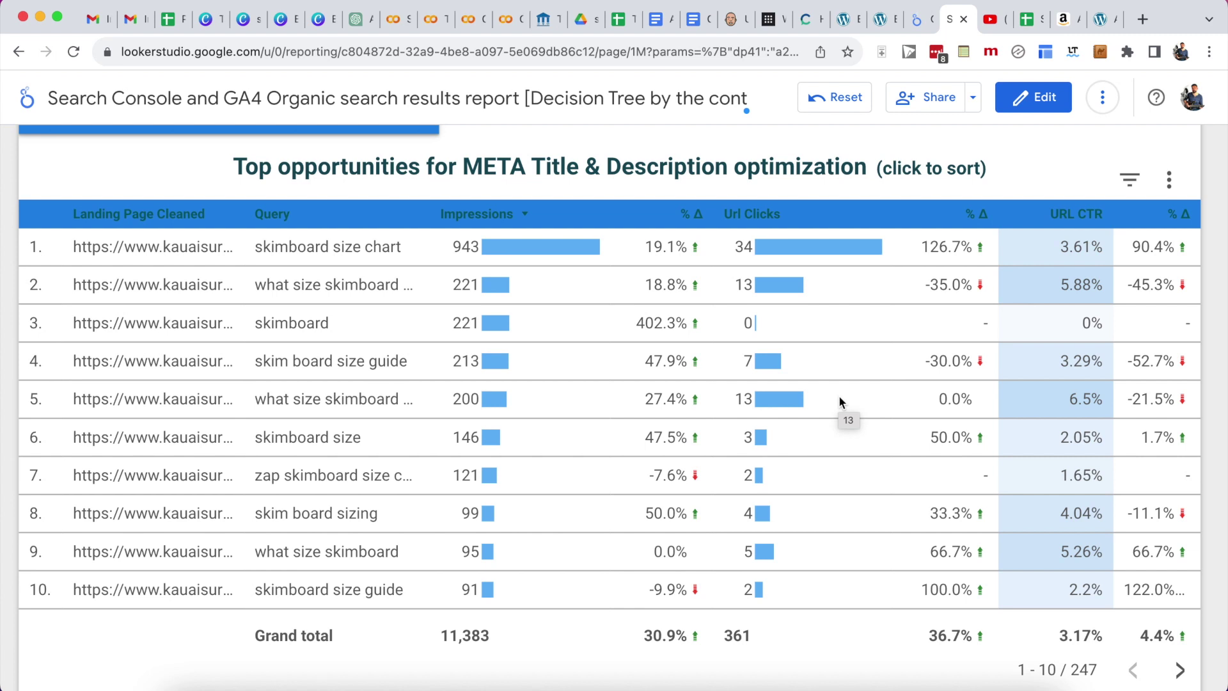
Reselect all landing pages in the Landing Page filter
scroll(839, 396, "up", 8)
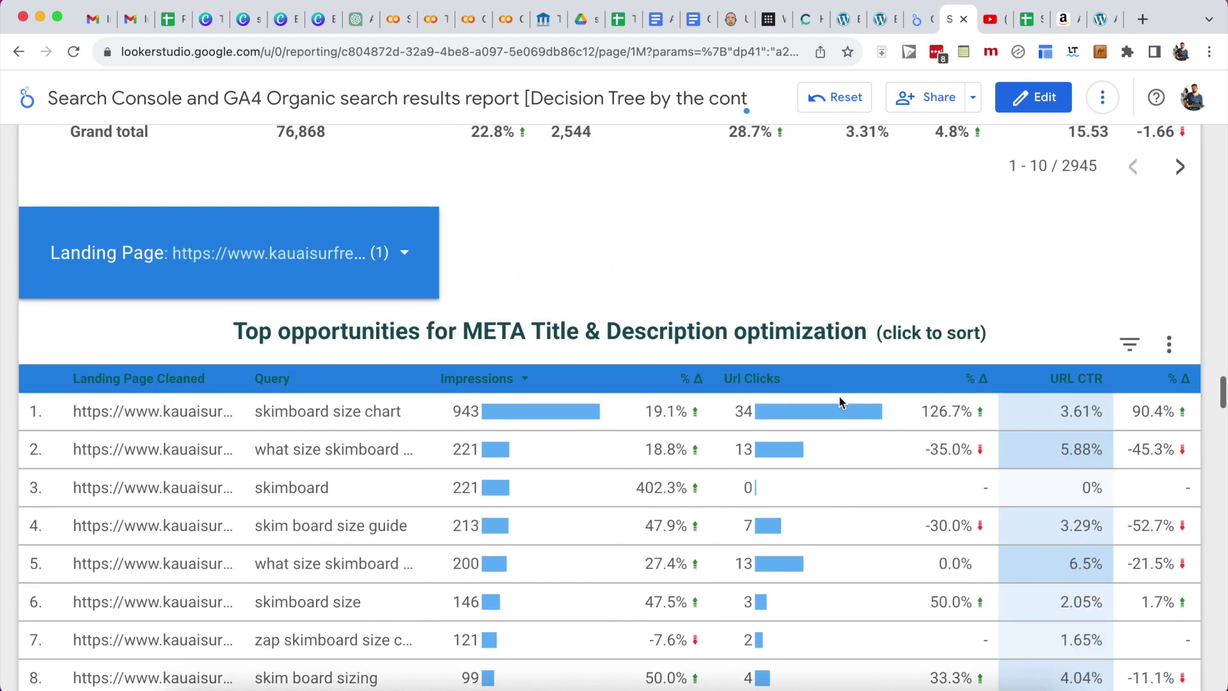
left_click(211, 273)
left_click(40, 243)
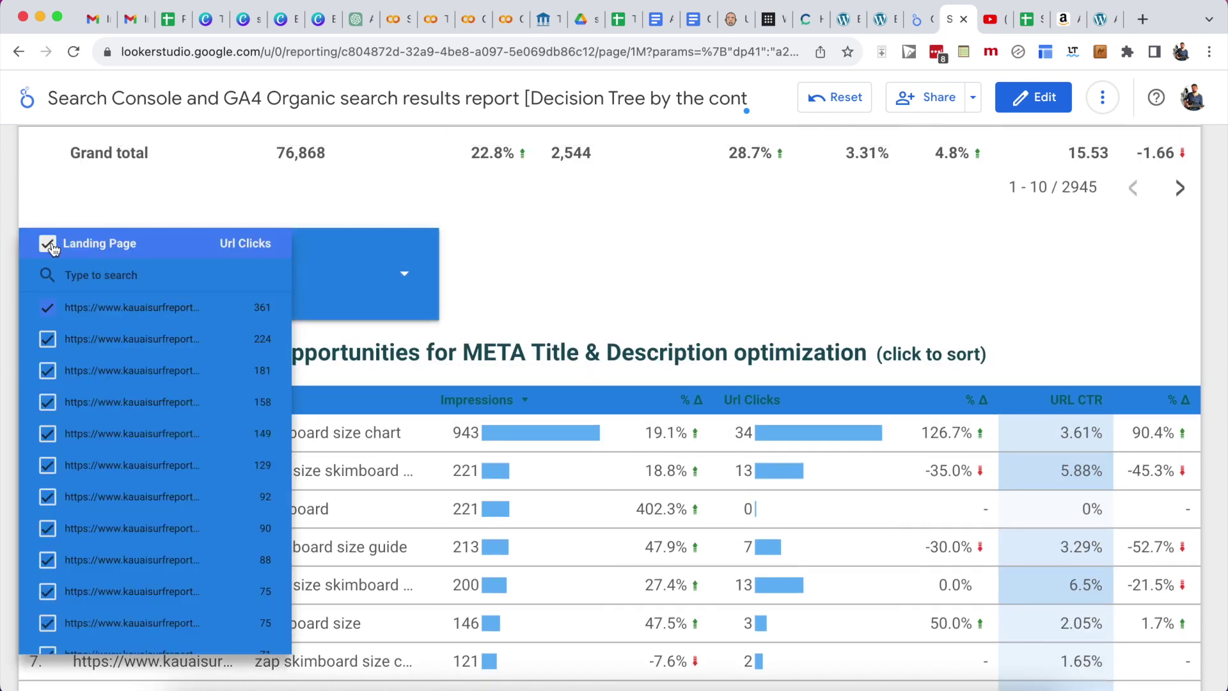
left_click(662, 240)
scroll(598, 296, "down", 15)
scroll(598, 297, "up", 12)
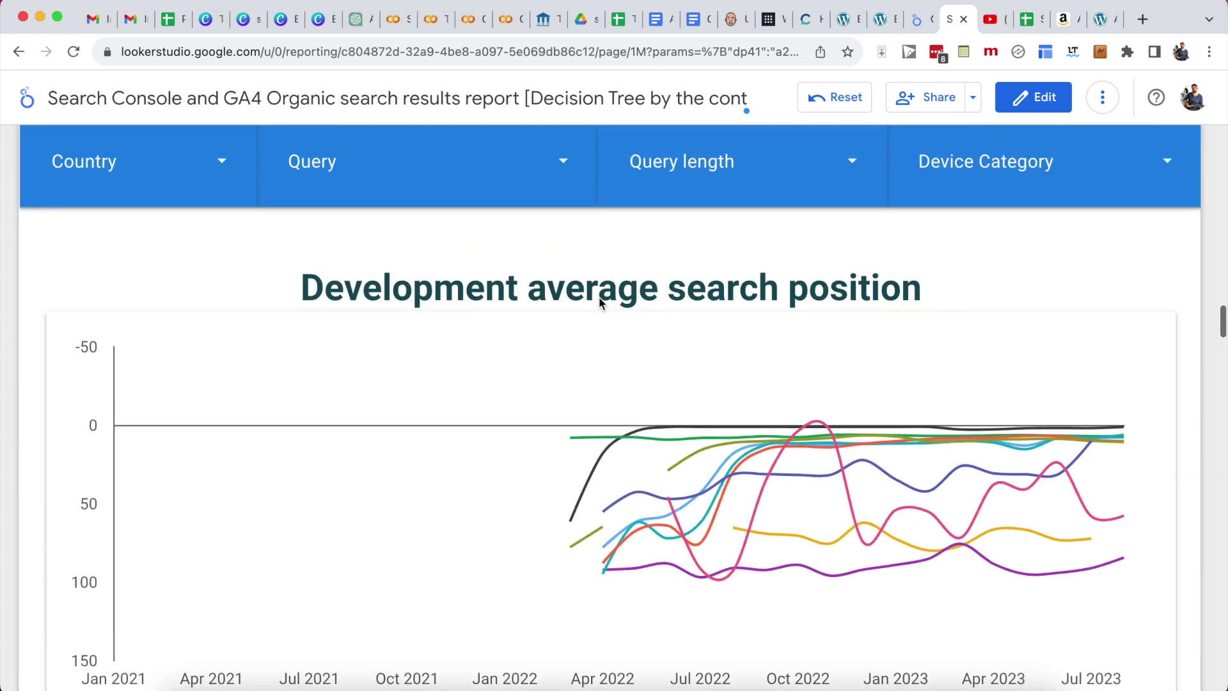
Filter the Query control to only 'skimboard size chart'
left_click(419, 353)
mouse_move(383, 382)
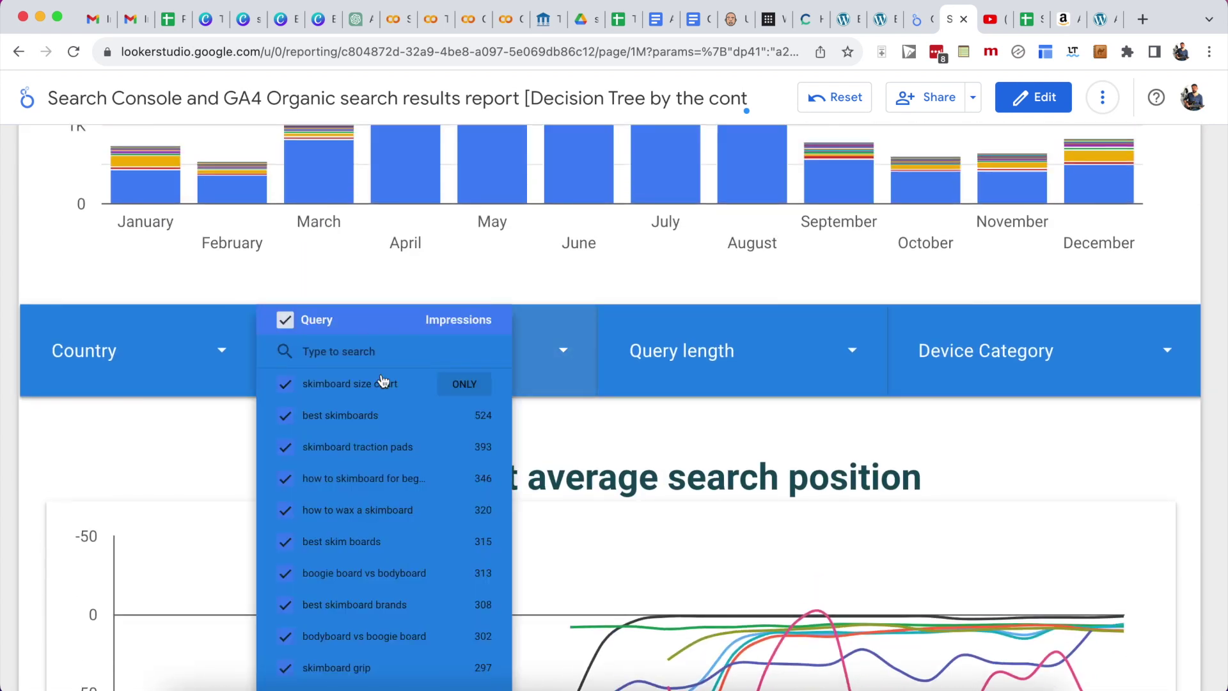
left_click(465, 385)
left_click(666, 428)
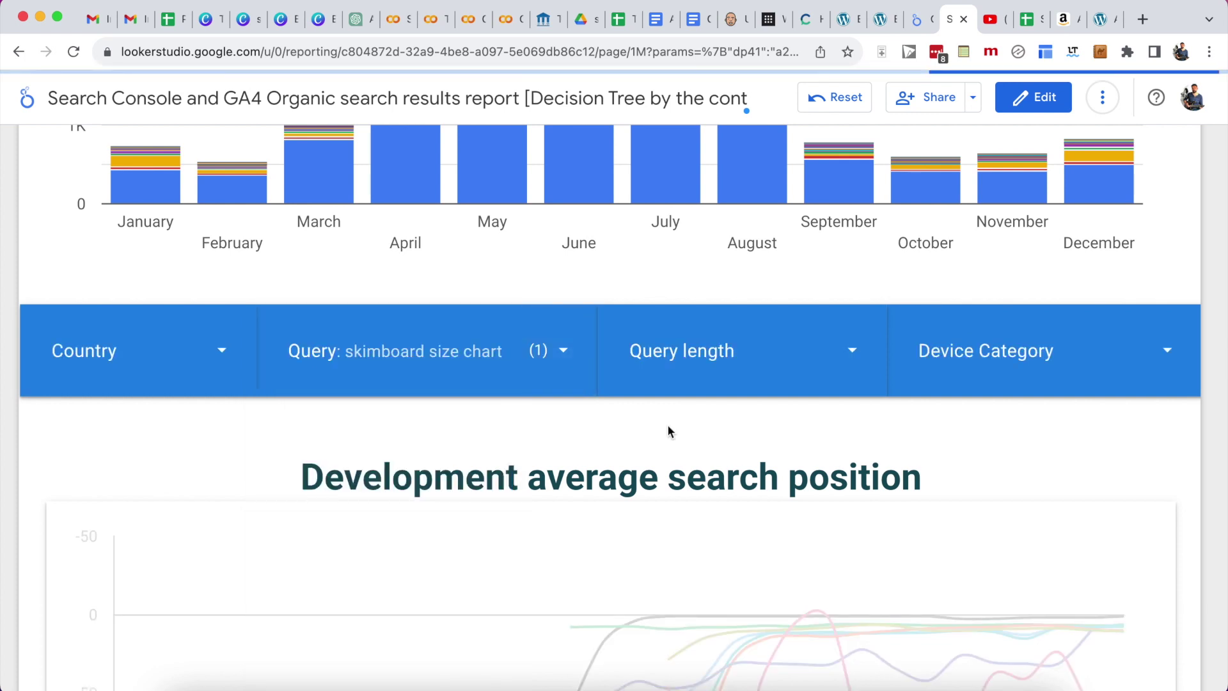
scroll(668, 427, "down", 20)
scroll(668, 425, "down", 3)
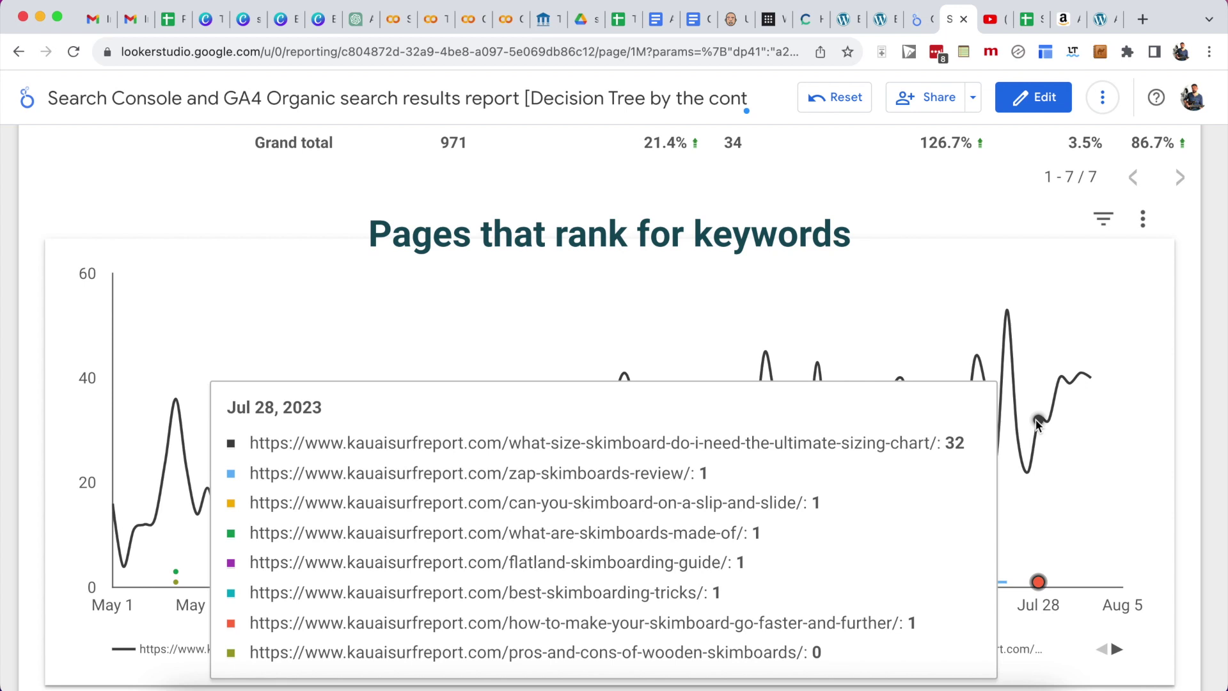
Reselect all queries in the Query filter and scroll back to the report's top
scroll(807, 290, "down", 15)
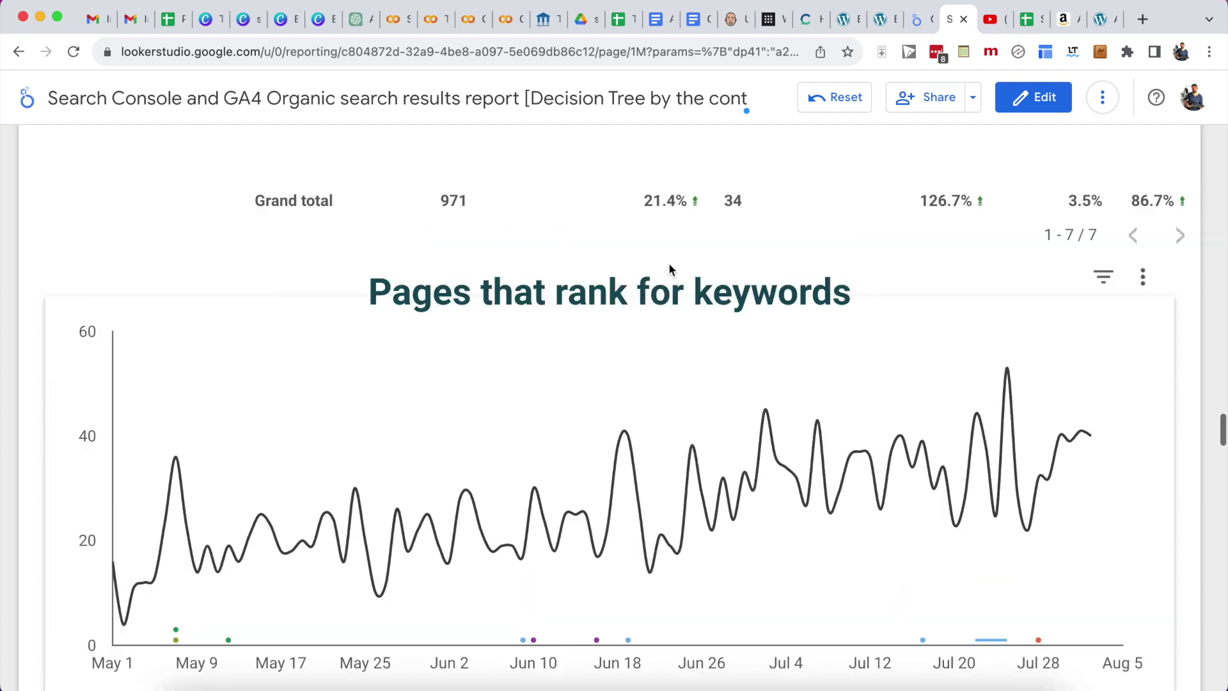
scroll(669, 263, "up", 3)
left_click(550, 298)
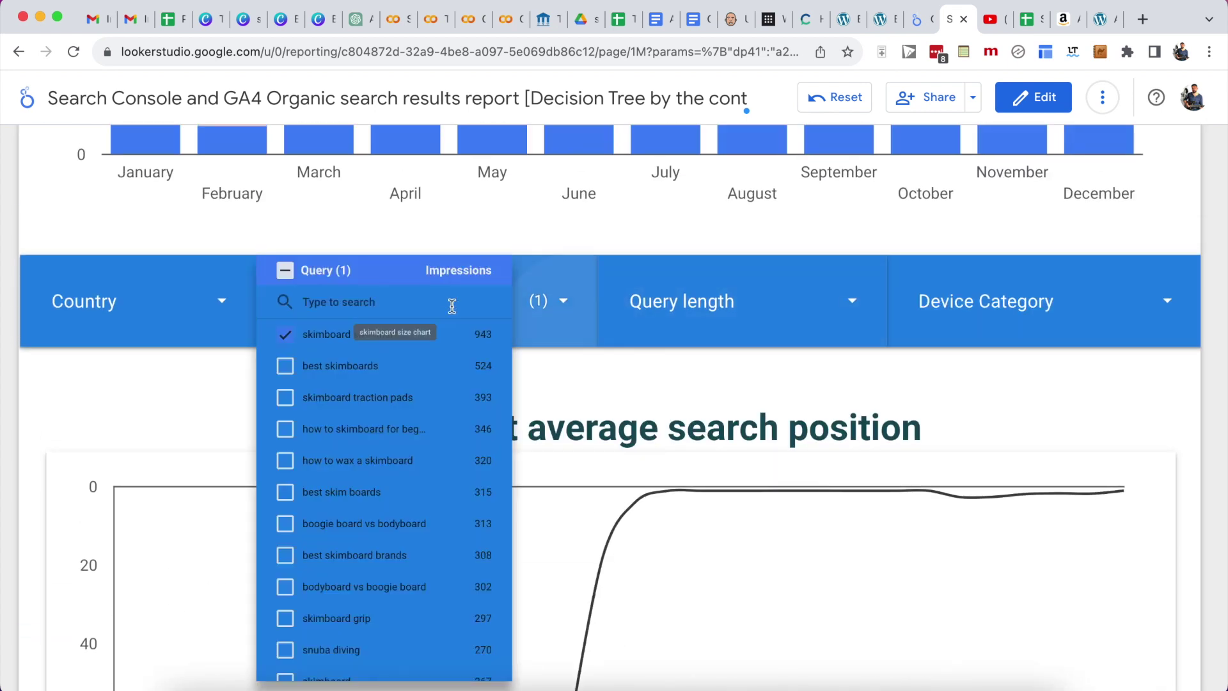
left_click(284, 275)
left_click(634, 403)
scroll(635, 407, "up", 10)
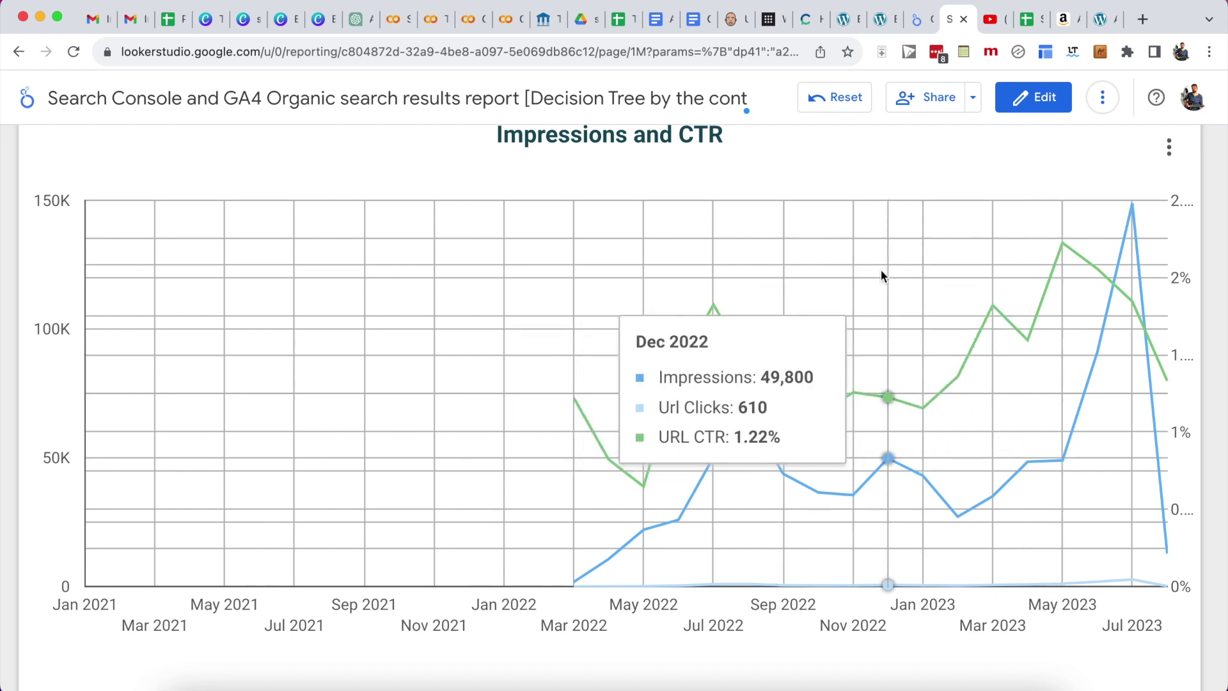
scroll(881, 272, "up", 15)
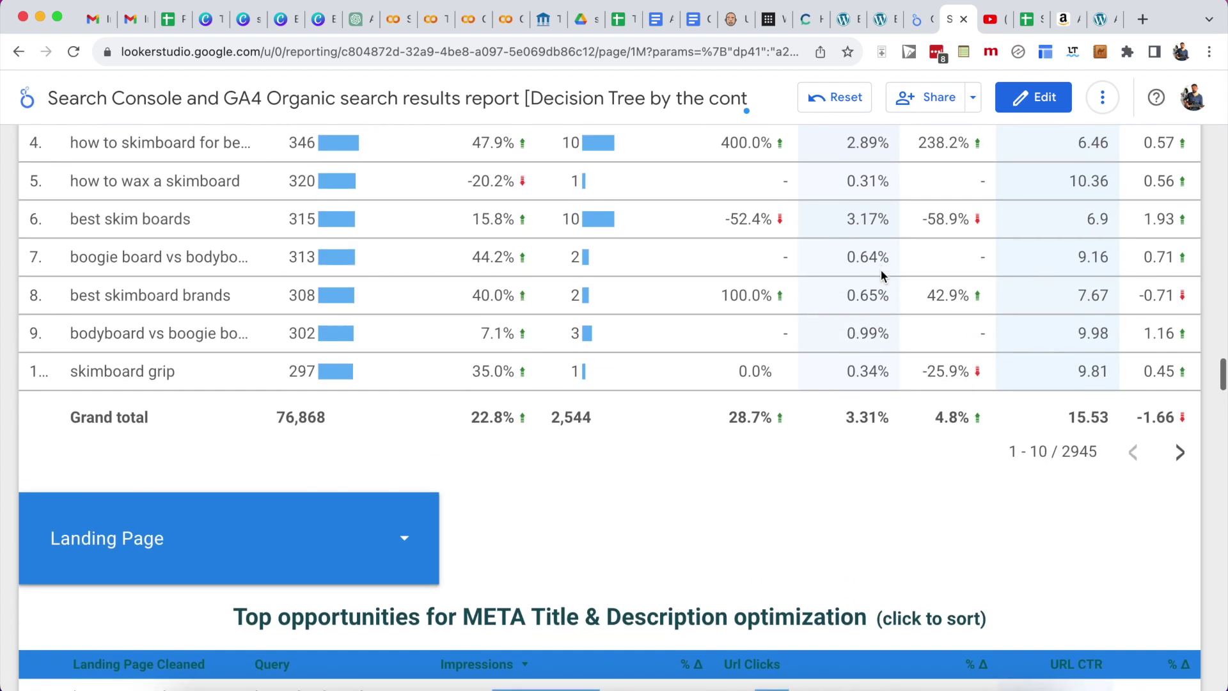
scroll(881, 275, "up", 1)
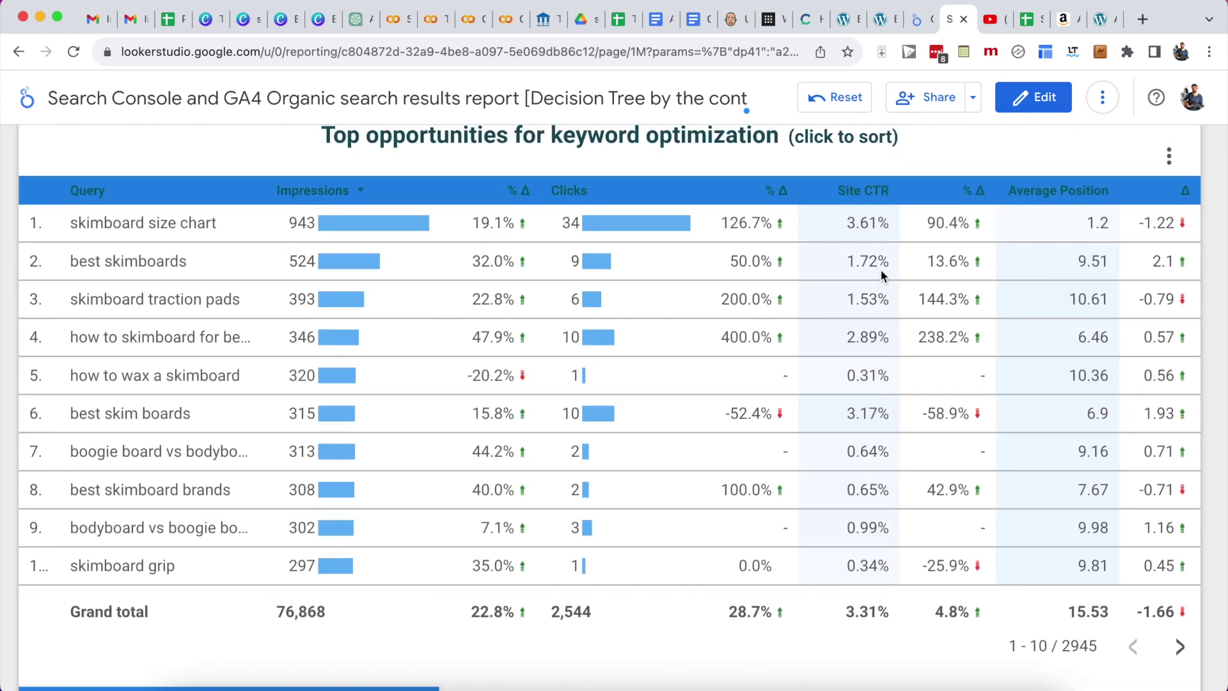
scroll(881, 270, "up", 20)
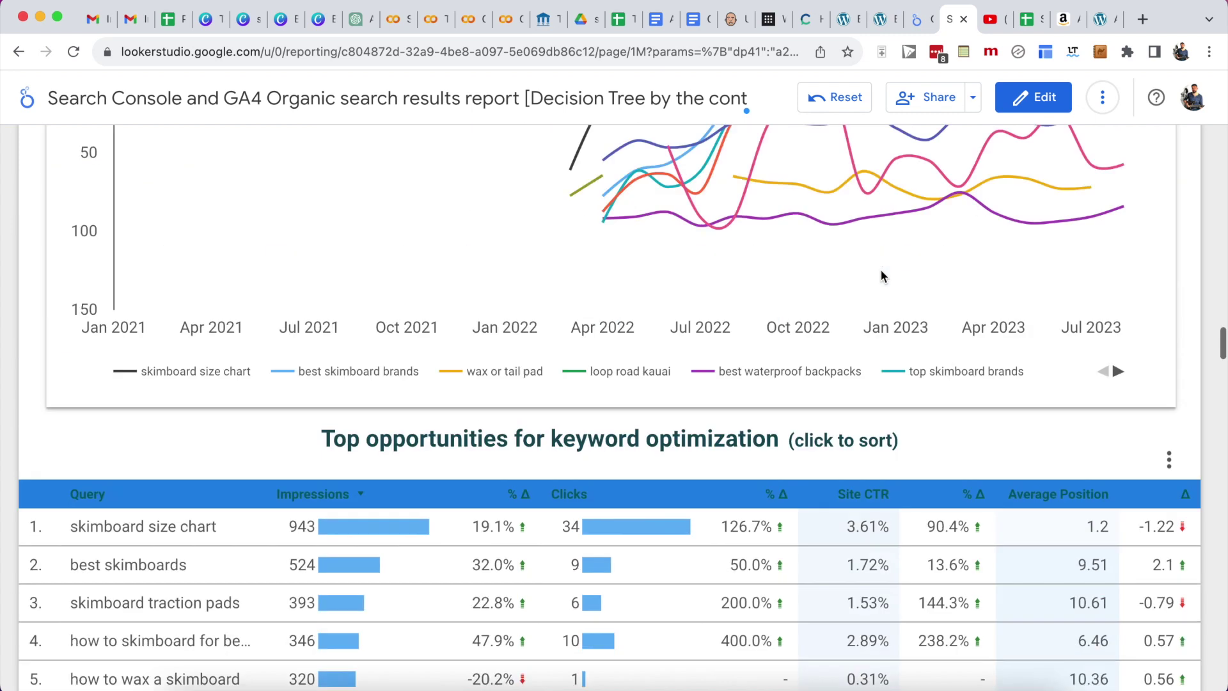